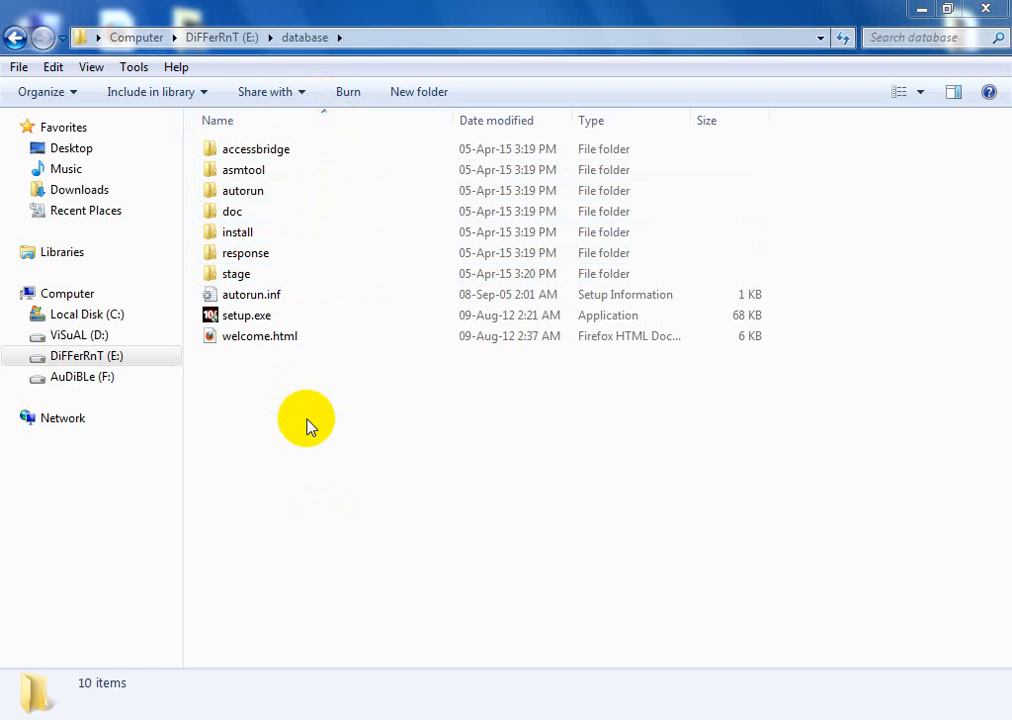
Step: Select setup.exe in the E:\database folder
{"action": "left_click", "coordinate": [260, 318]}
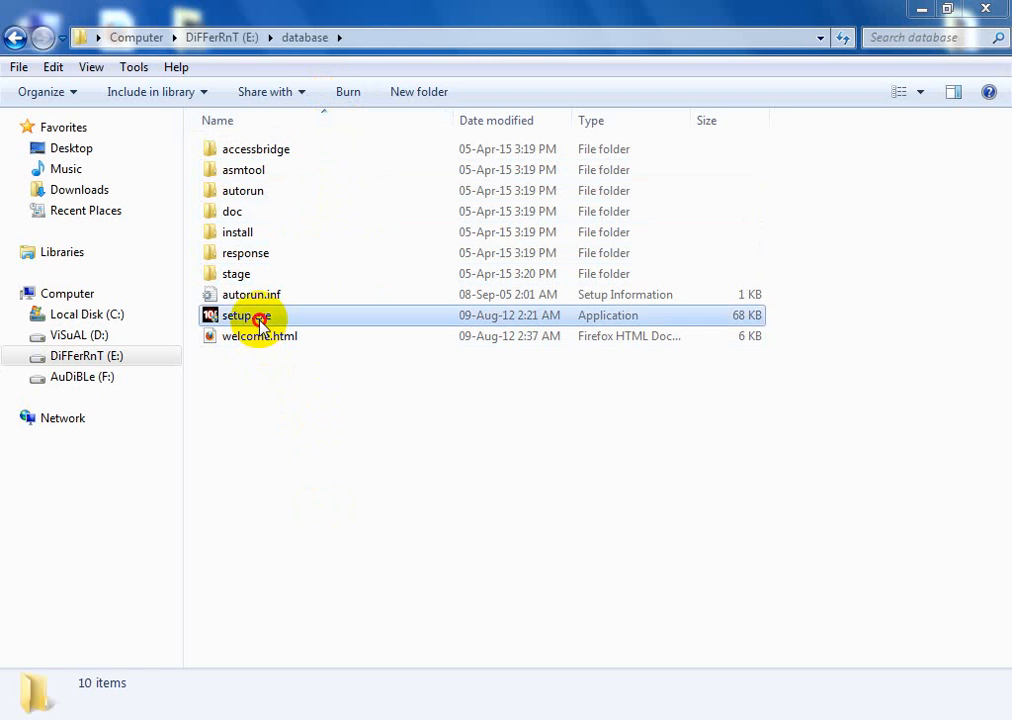
Step: Launch setup.exe to bring up the Oracle Database 10g installer's installation method choices
{"action": "double_click", "coordinate": [260, 320]}
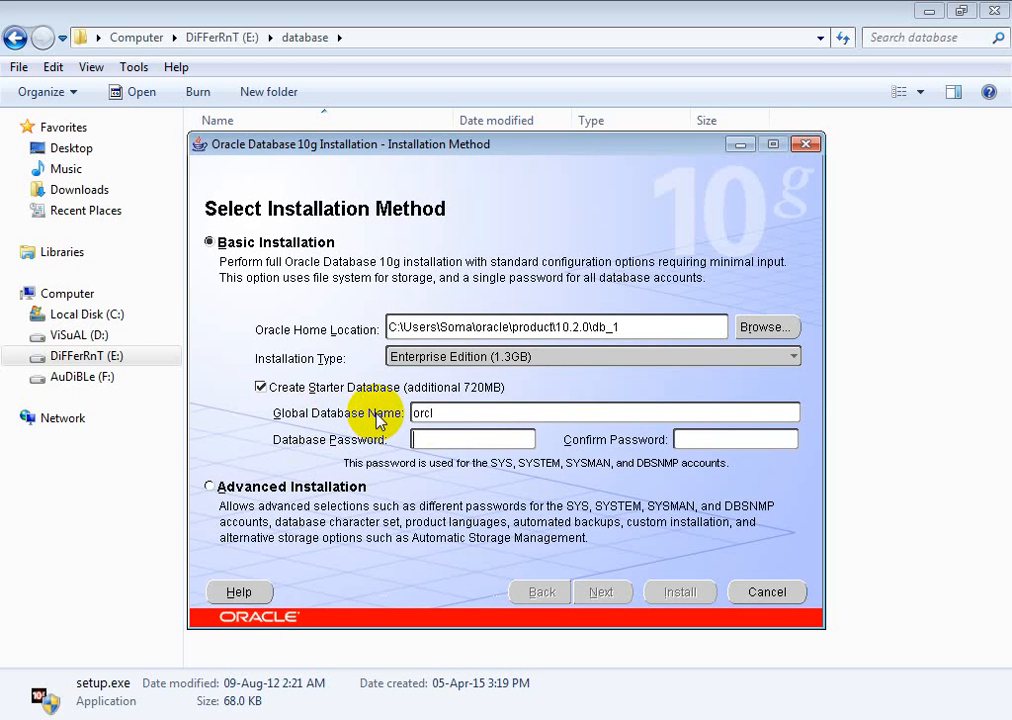
Step: Enter and confirm the database password for the orcl starter database, then continue
{"action": "left_click", "coordinate": [466, 415]}
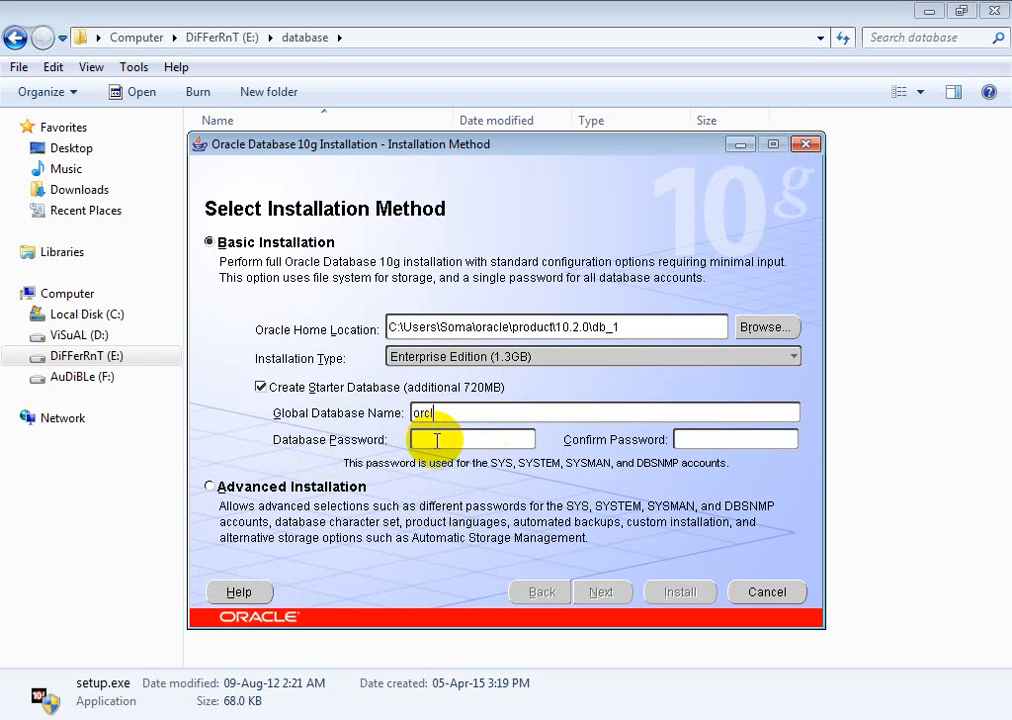
{"action": "left_click", "coordinate": [436, 440]}
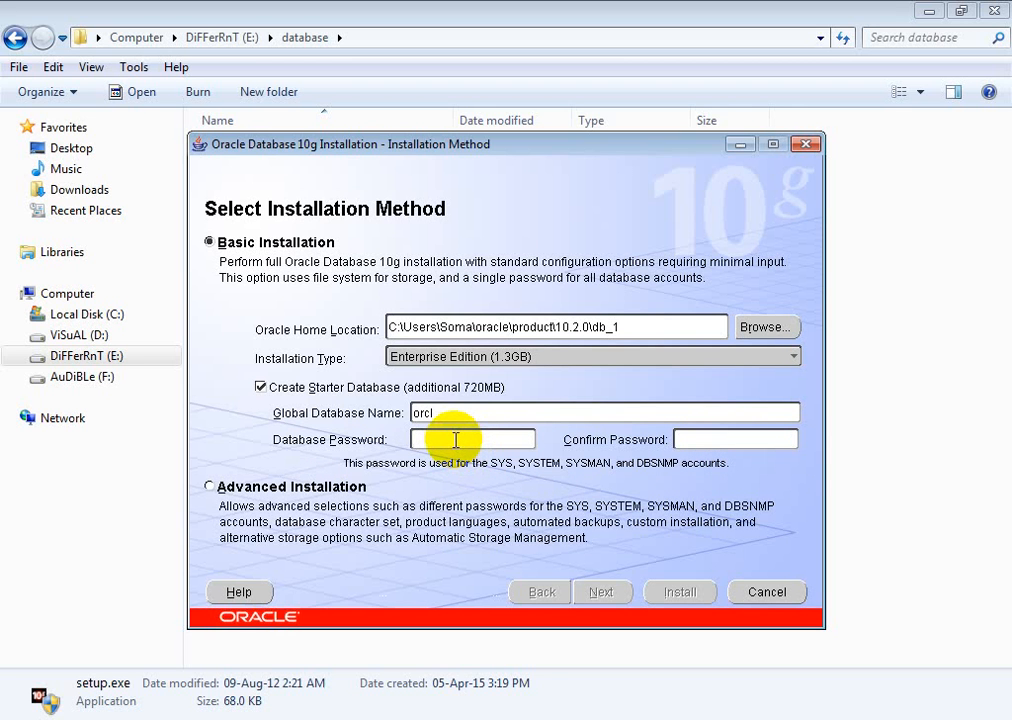
{"action": "type", "text": "******"}
{"action": "left_click", "coordinate": [690, 442]}
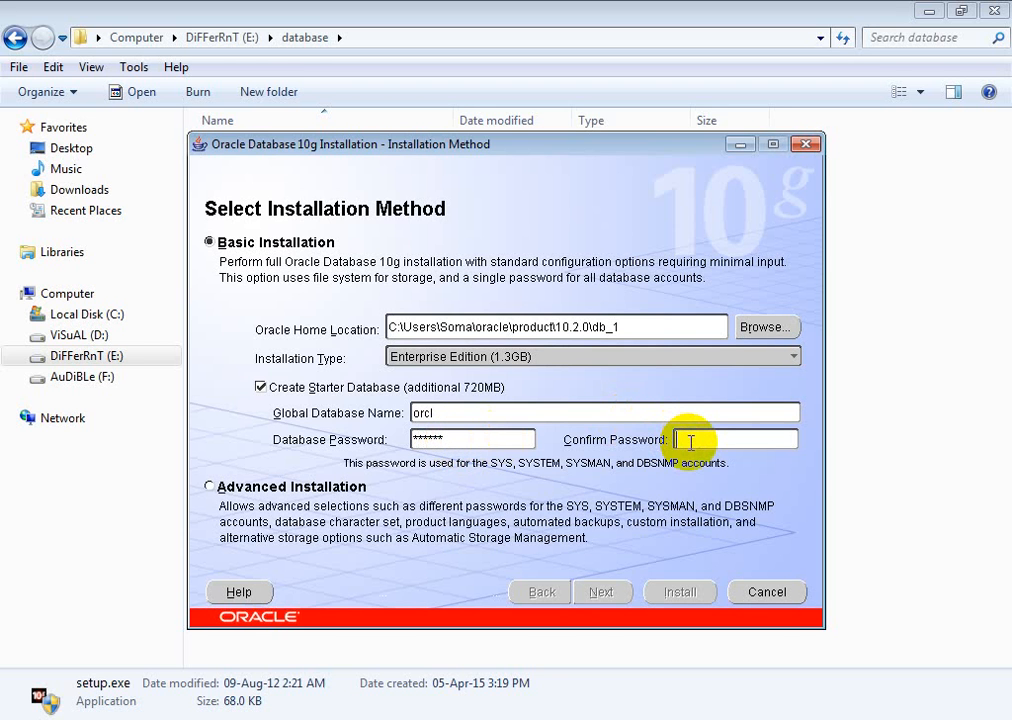
{"action": "type", "text": "******"}
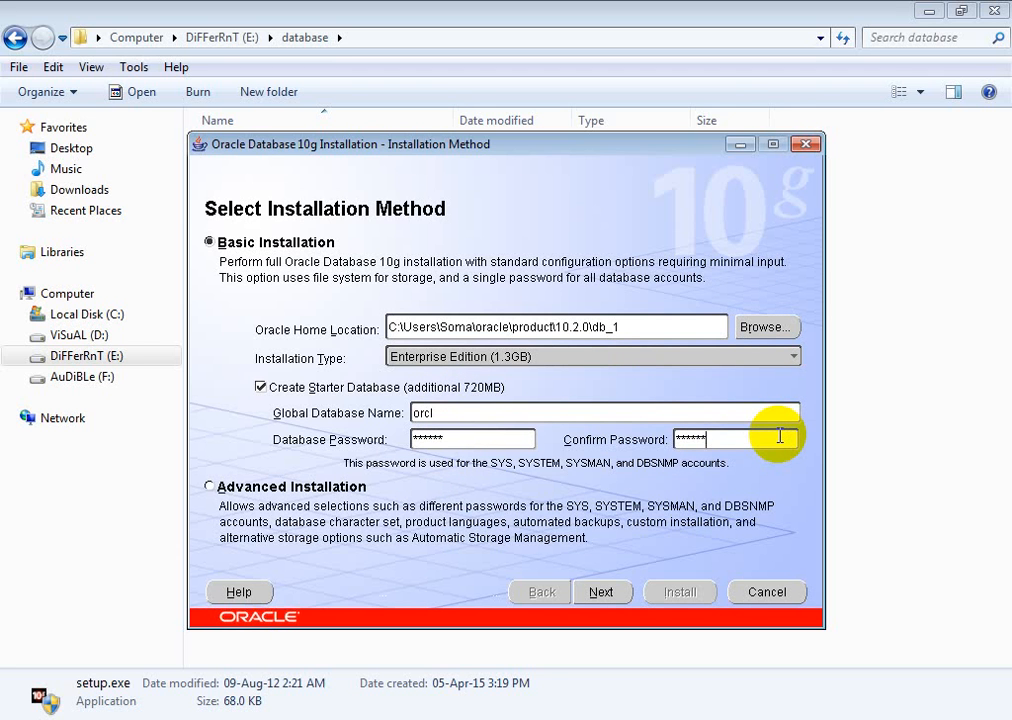
{"action": "left_click", "coordinate": [612, 595]}
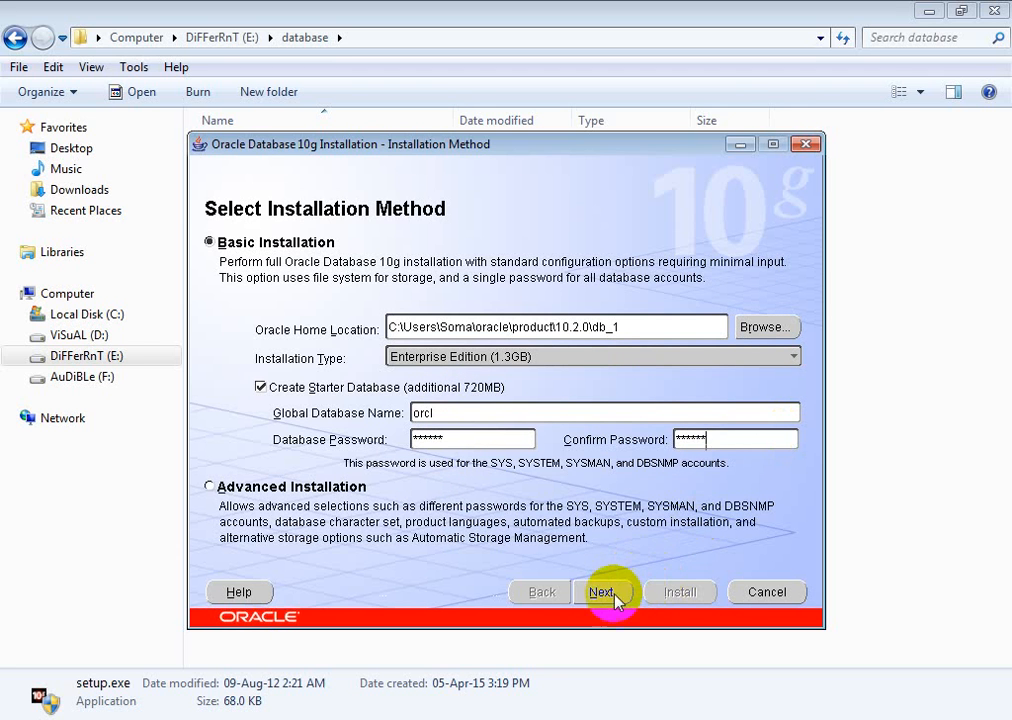
{"action": "left_click", "coordinate": [612, 595]}
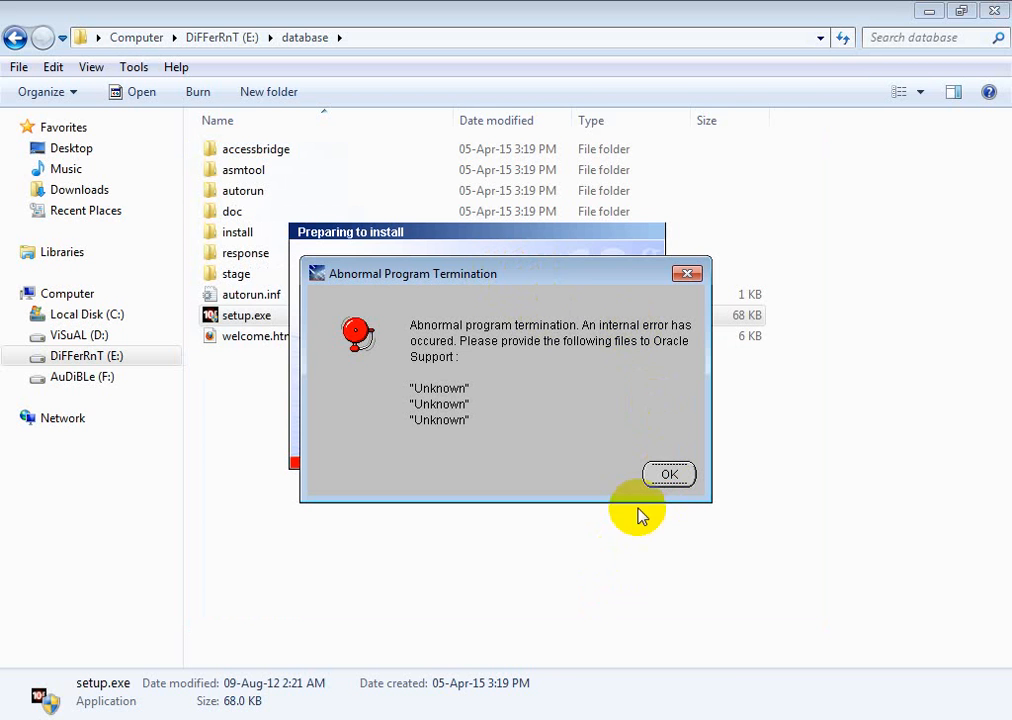
Step: Dismiss the Abnormal Program Termination error from the installer
{"action": "left_click", "coordinate": [668, 476]}
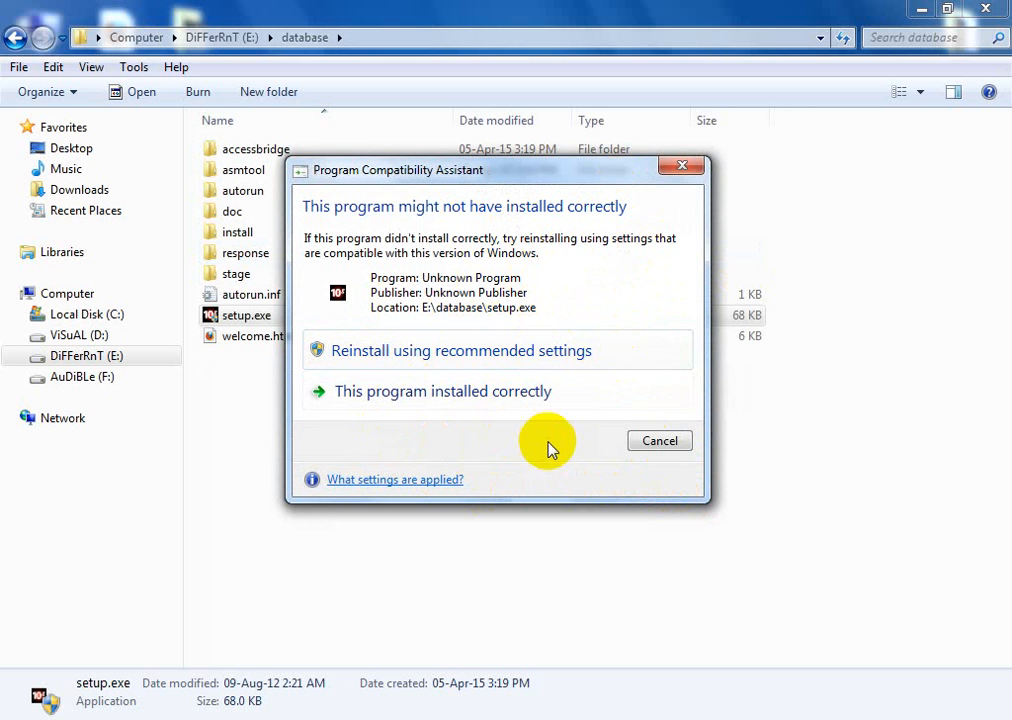
Step: Rerun the Oracle installer using Windows' recommended compatibility settings
{"action": "left_click", "coordinate": [472, 358]}
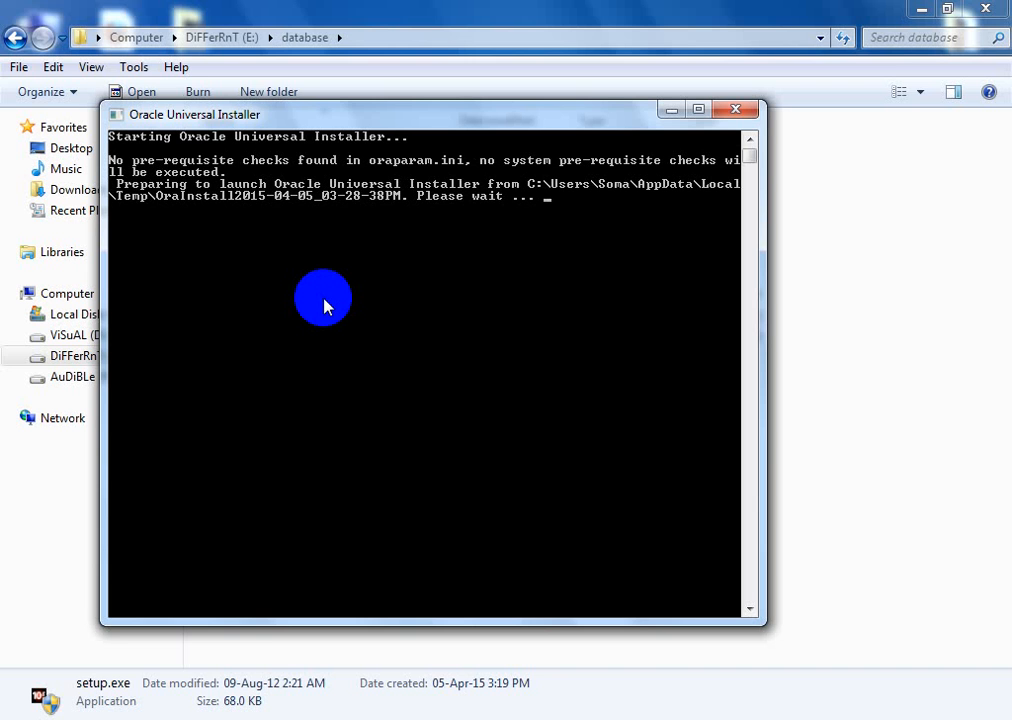
Step: Bring the database folder forward, check setup.exe's context menu, then minimize Explorer
{"action": "left_click", "coordinate": [883, 413]}
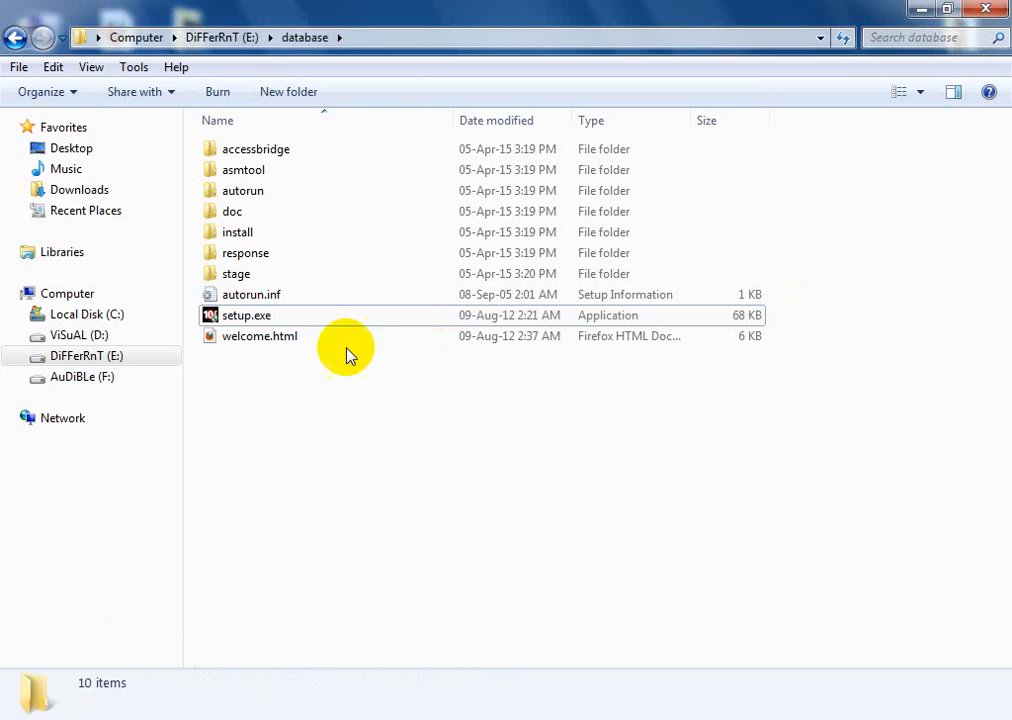
{"action": "left_click", "coordinate": [266, 325]}
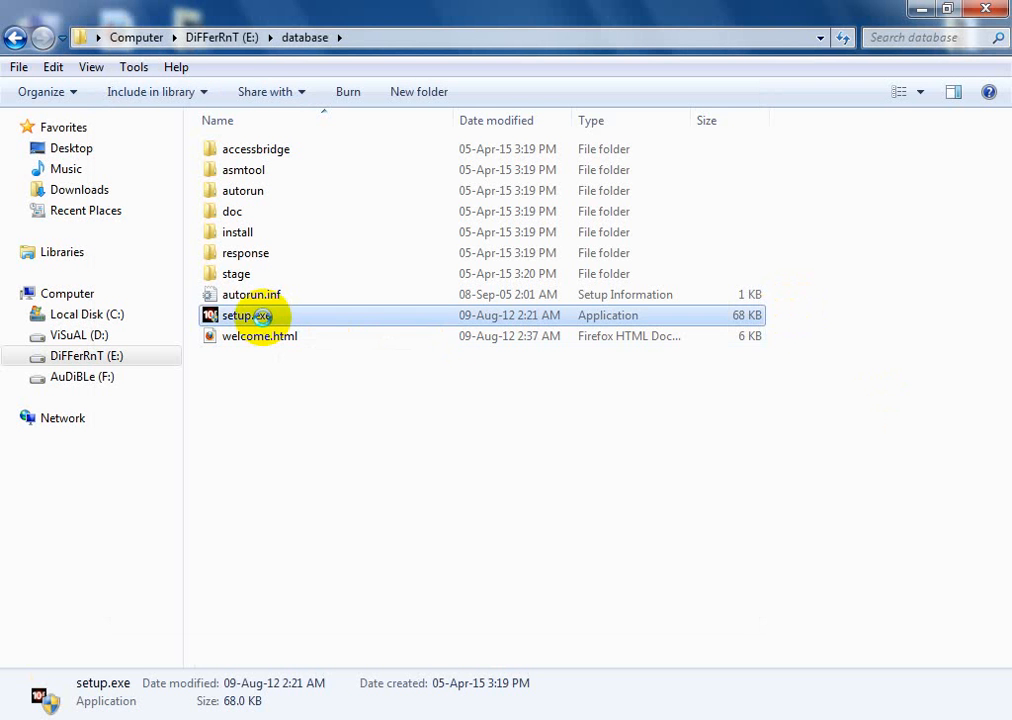
{"action": "right_click", "coordinate": [266, 325]}
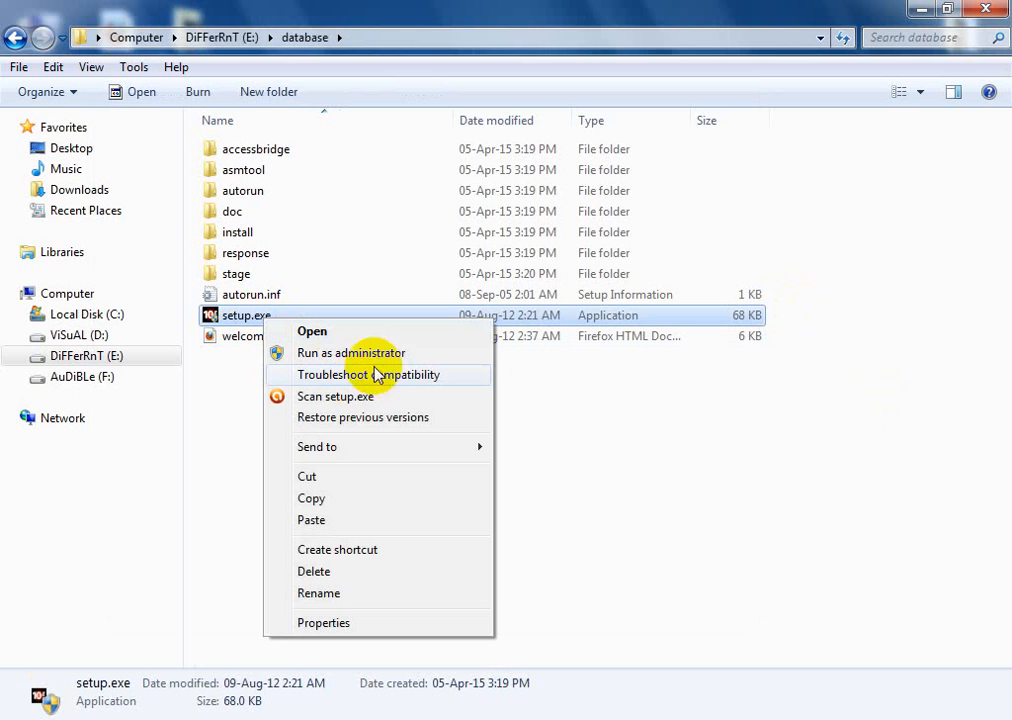
{"action": "left_click", "coordinate": [662, 447]}
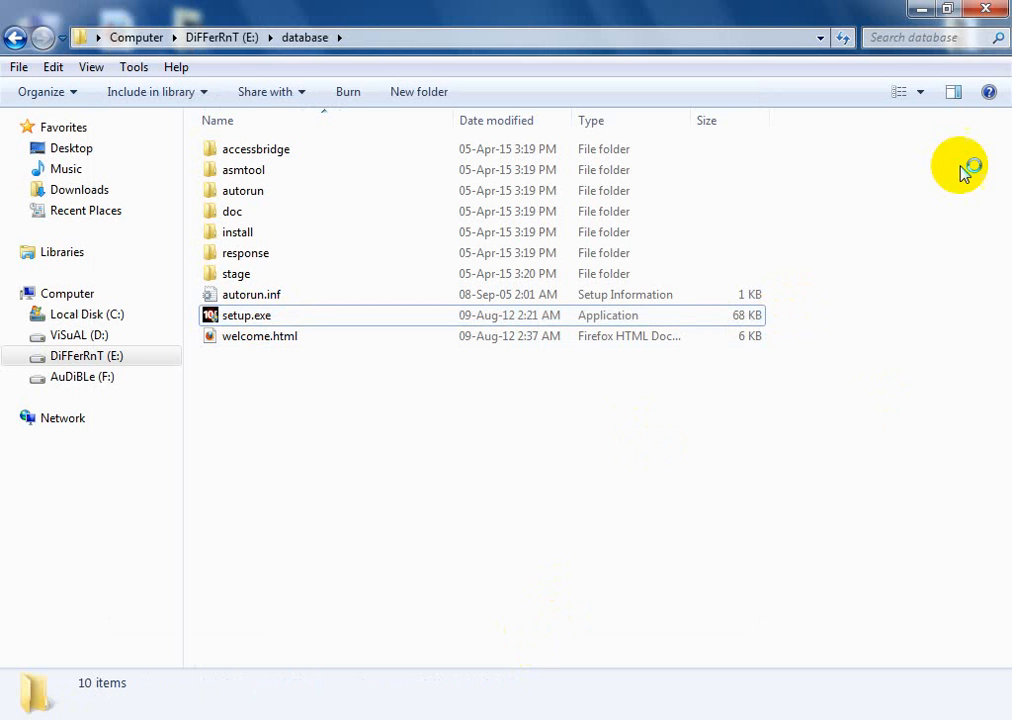
{"action": "left_click", "coordinate": [921, 11]}
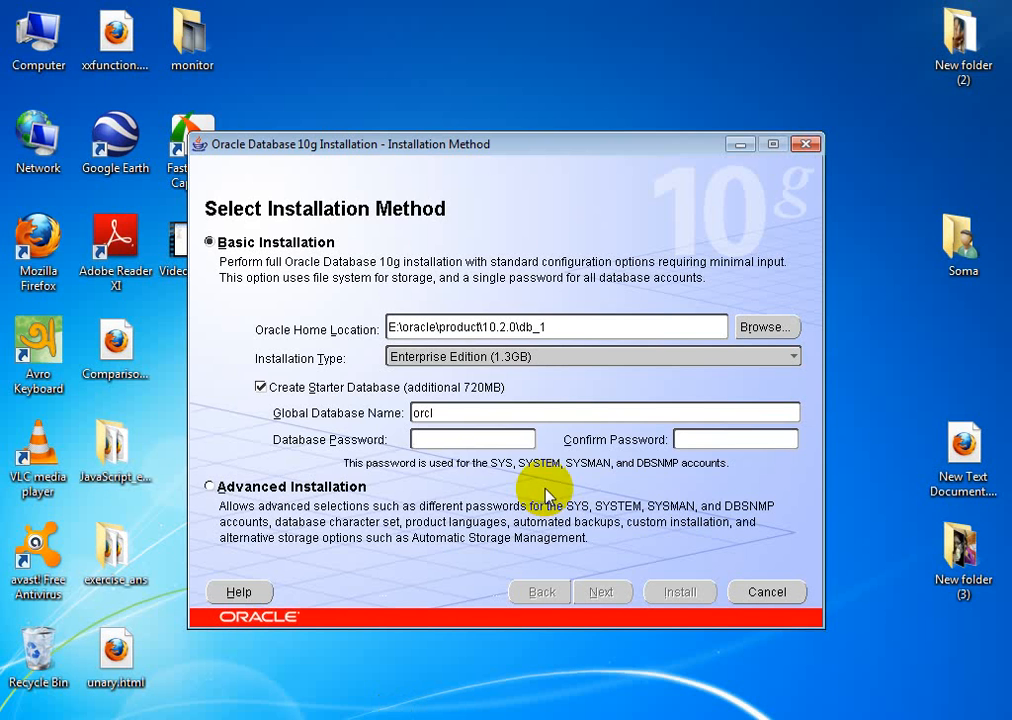
Step: Enter and confirm the database password for the orcl install, then run the prerequisite checks
{"action": "left_click", "coordinate": [501, 438]}
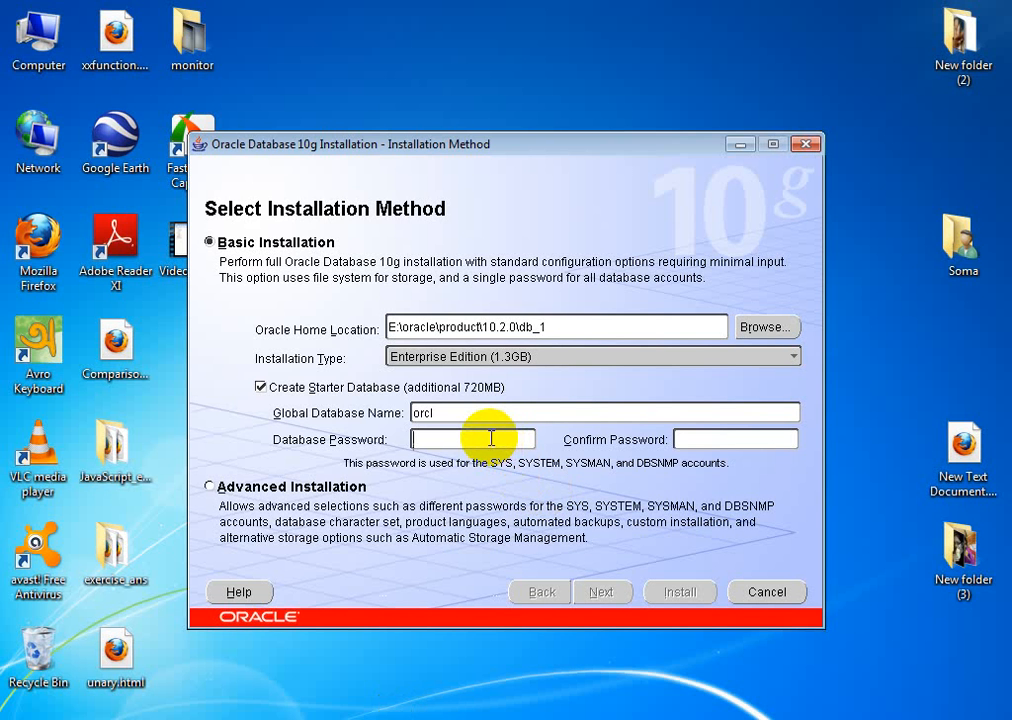
{"action": "type", "text": "oracle"}
{"action": "left_click", "coordinate": [707, 441]}
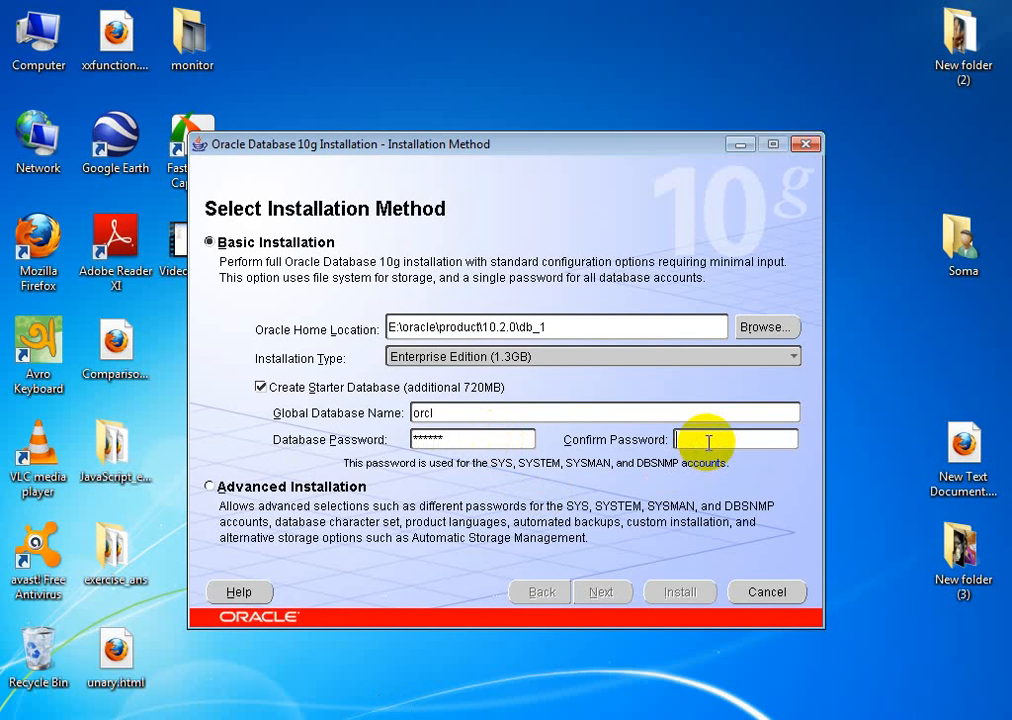
{"action": "type", "text": "oracle"}
{"action": "left_click", "coordinate": [600, 592]}
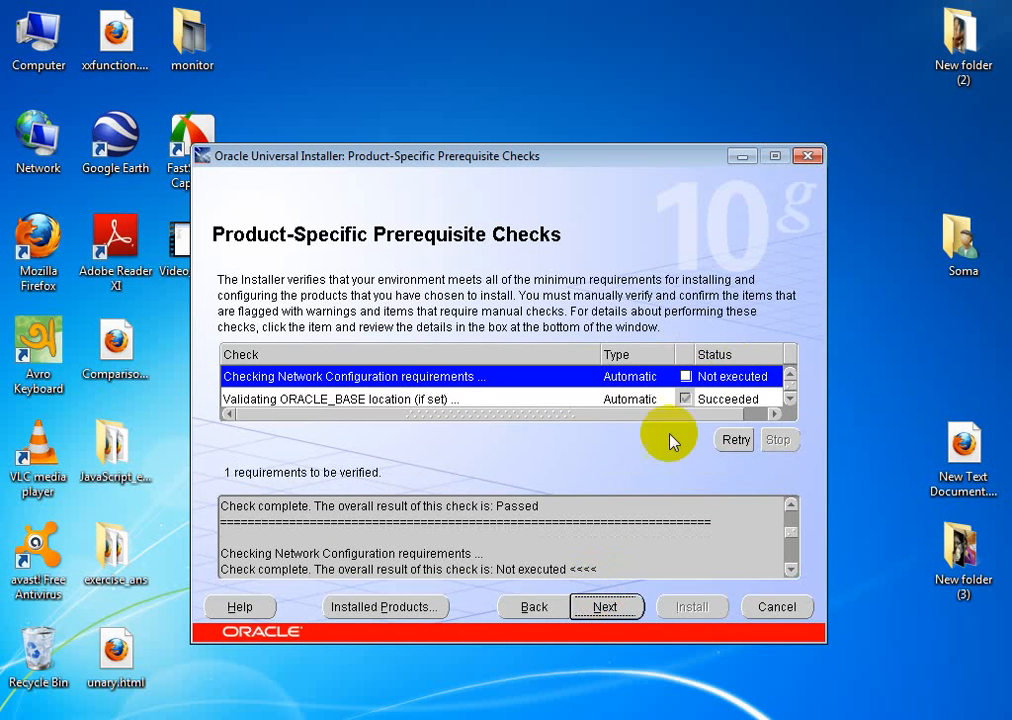
Step: Continue past the prerequisite checks, accepting the warning about the unexecuted network check
{"action": "left_click", "coordinate": [627, 609]}
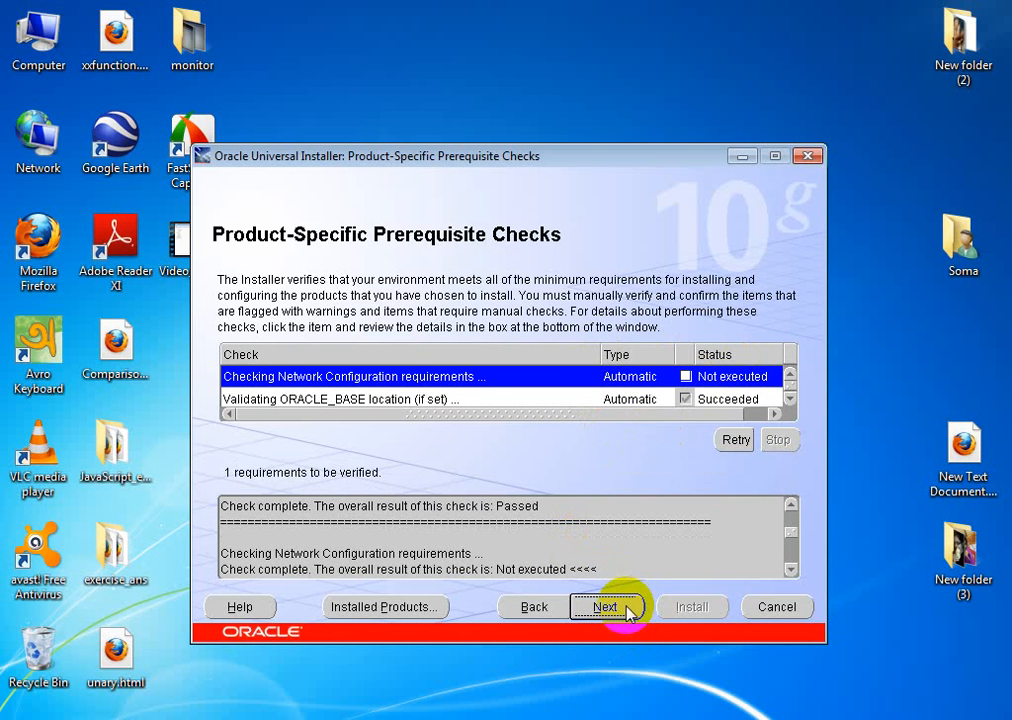
{"action": "left_click", "coordinate": [621, 606]}
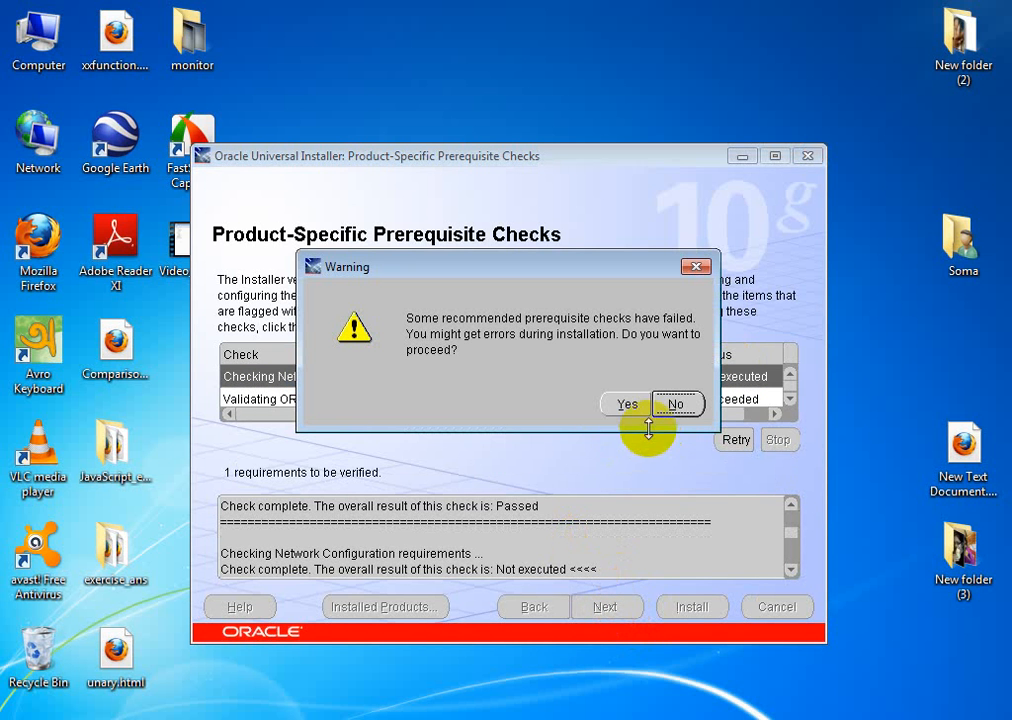
{"action": "left_click", "coordinate": [627, 405]}
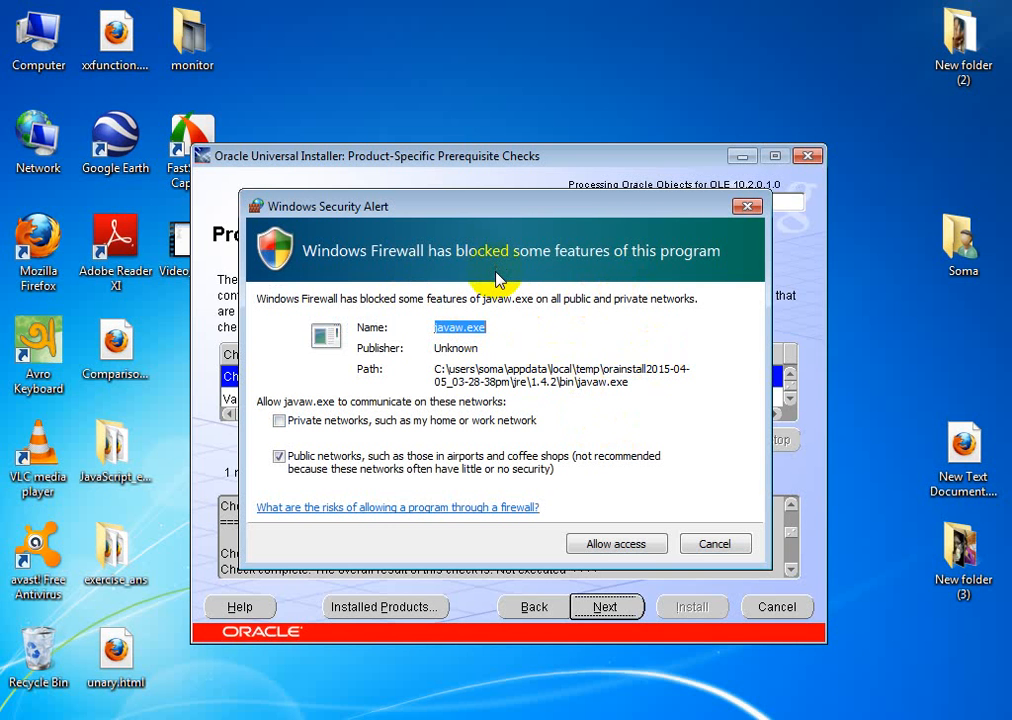
Step: Allow the installer's javaw.exe through Windows Firewall so the installation proceeds
{"action": "left_click", "coordinate": [615, 548]}
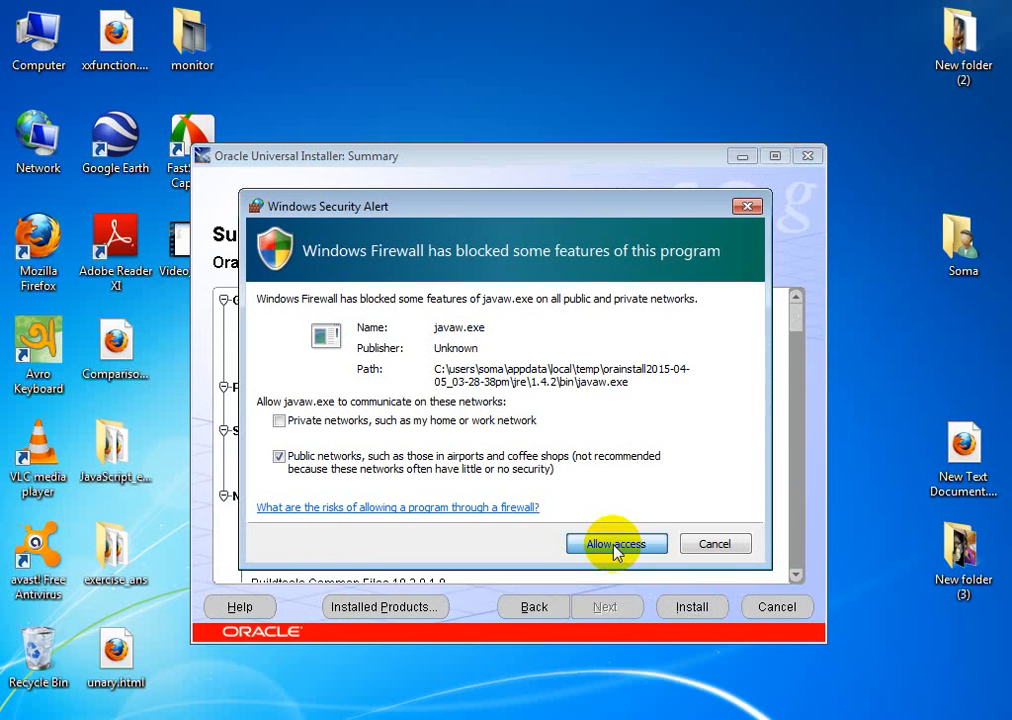
{"action": "left_click", "coordinate": [615, 548]}
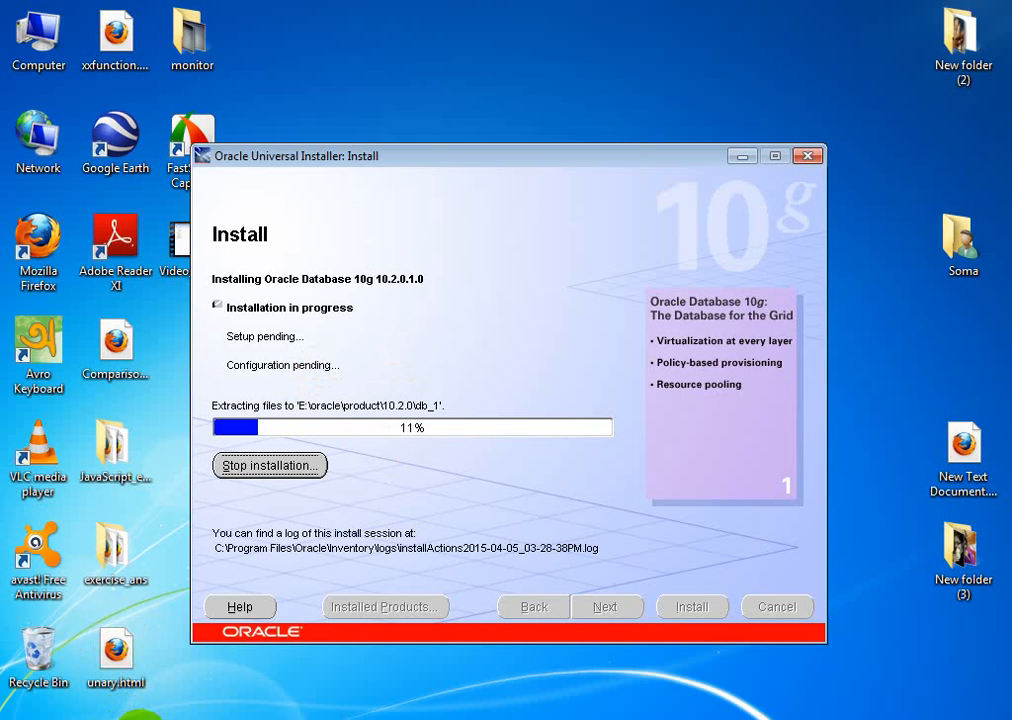
Step: Switch to the Explorer window showing E:\database while the installer extracts files
{"action": "left_click", "coordinate": [140, 719]}
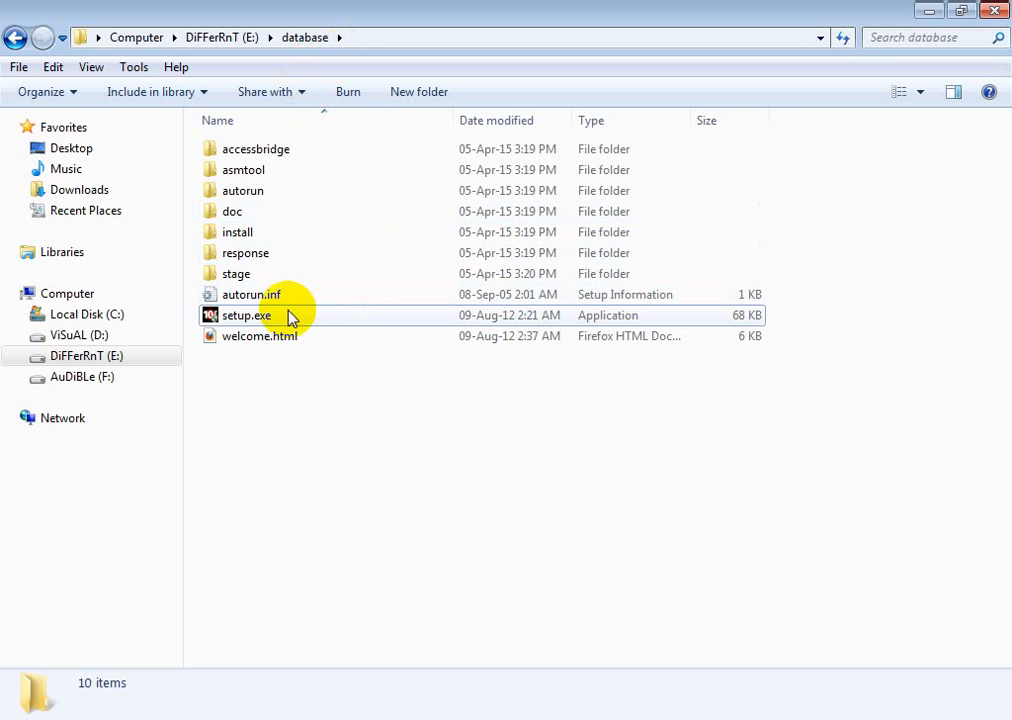
Step: Return Explorer to the top of drive E: and minimize it to reveal the installer at 16%
{"action": "left_click", "coordinate": [237, 44]}
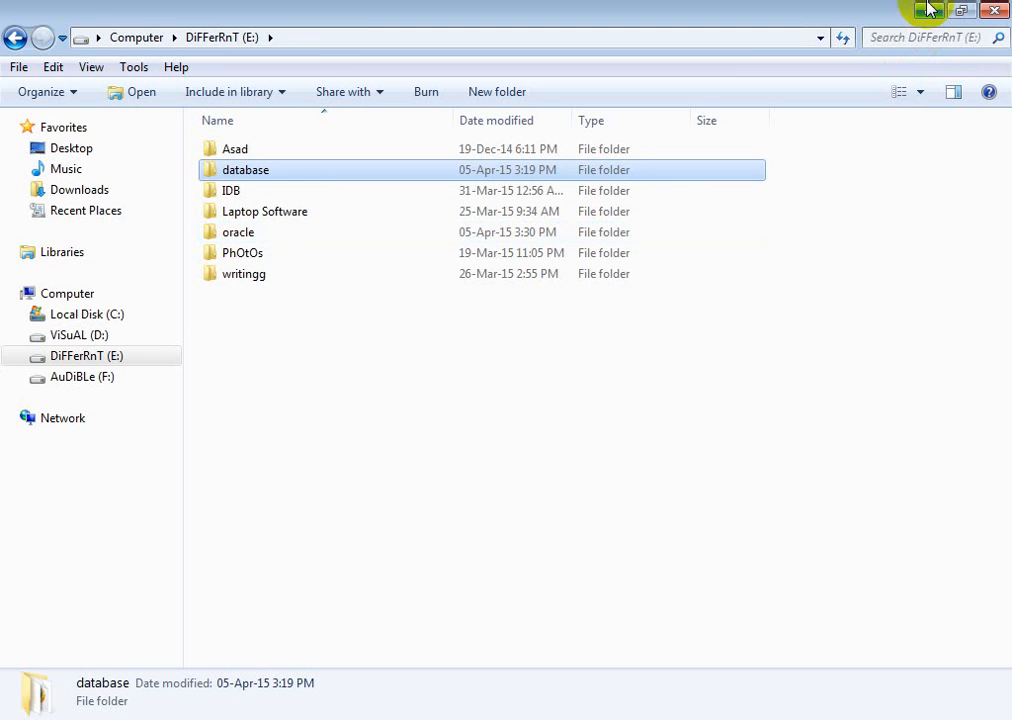
{"action": "left_click", "coordinate": [927, 12]}
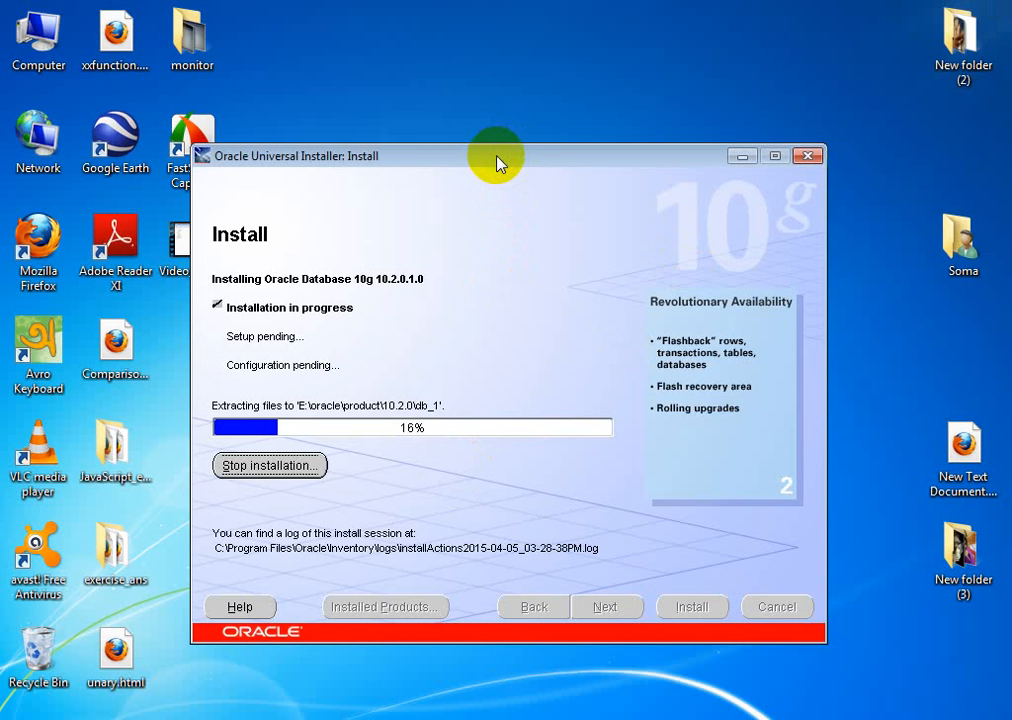
Step: Move the Oracle Universal Installer window slightly up and to the right during extraction
{"action": "left_click_drag", "start_coordinate": [495, 156], "coordinate": [547, 138]}
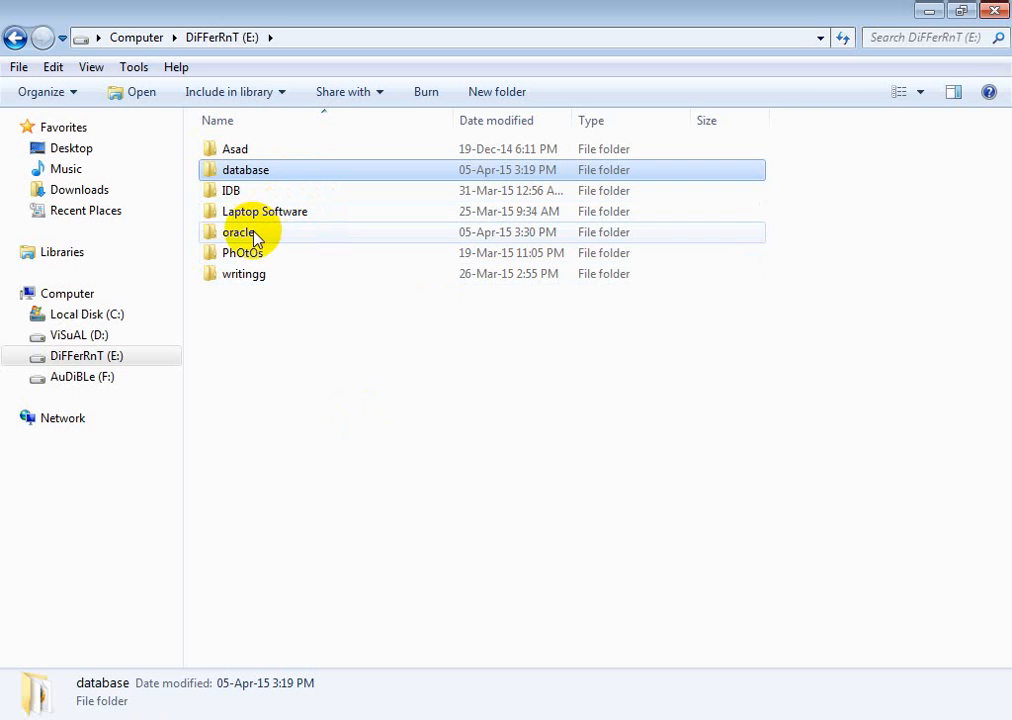
Step: Minimize the drive E: Explorer window so the installer's 25% extraction progress shows
{"action": "left_click", "coordinate": [929, 12]}
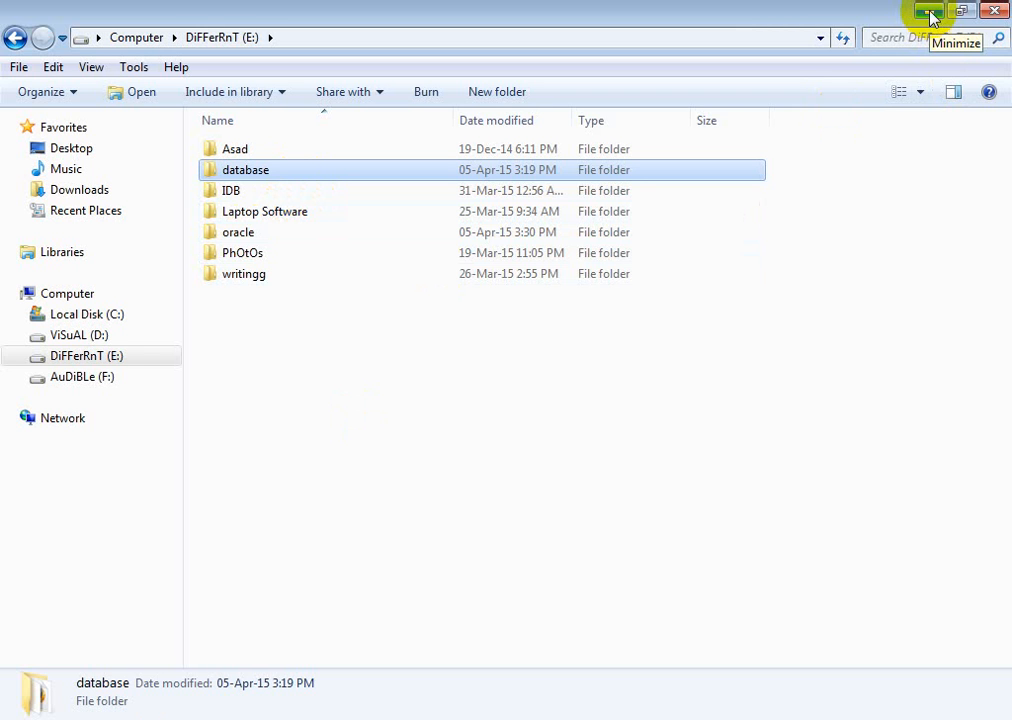
{"action": "left_click", "coordinate": [929, 13]}
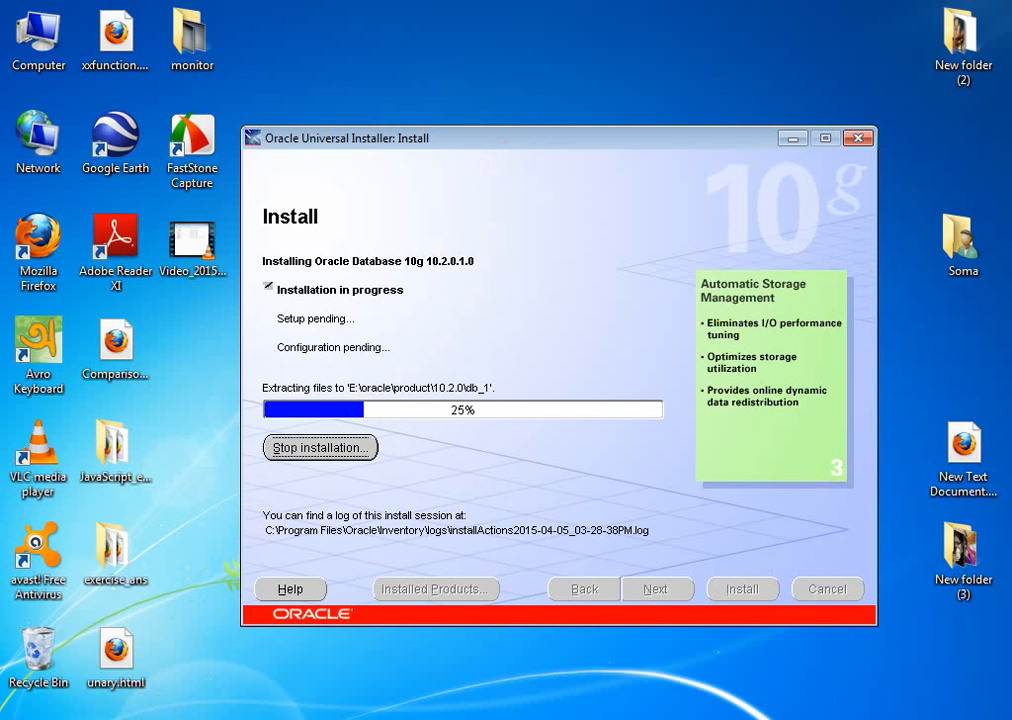
Step: Switch between the drive E: folder and the installer until the java.exe firewall alert appears
{"action": "left_click", "coordinate": [560, 719]}
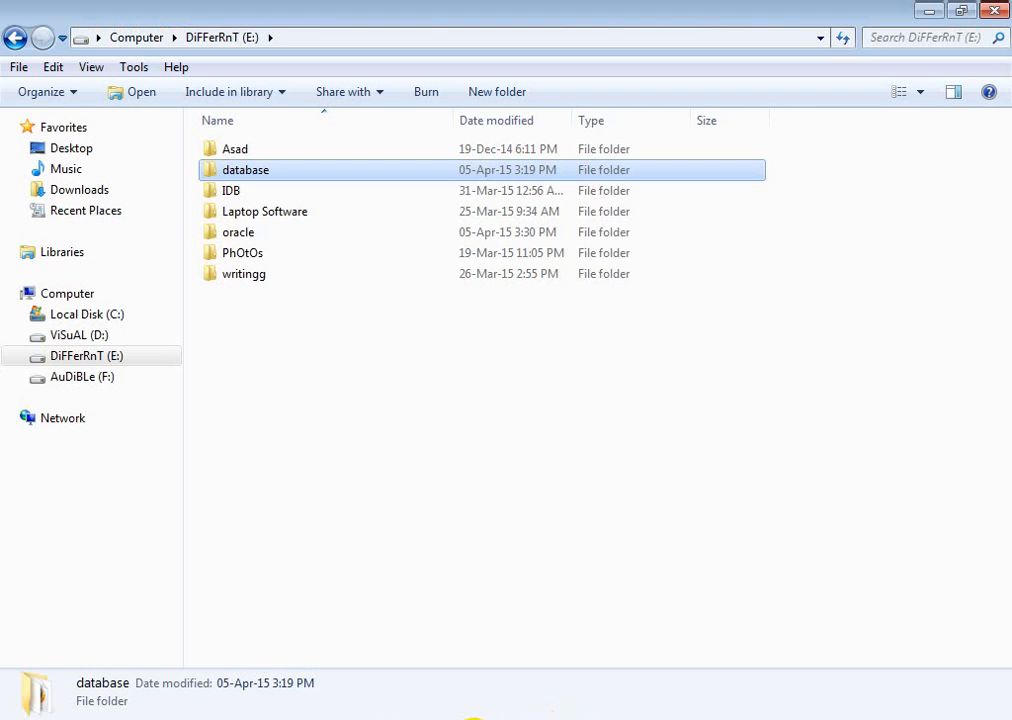
{"action": "left_click", "coordinate": [474, 719]}
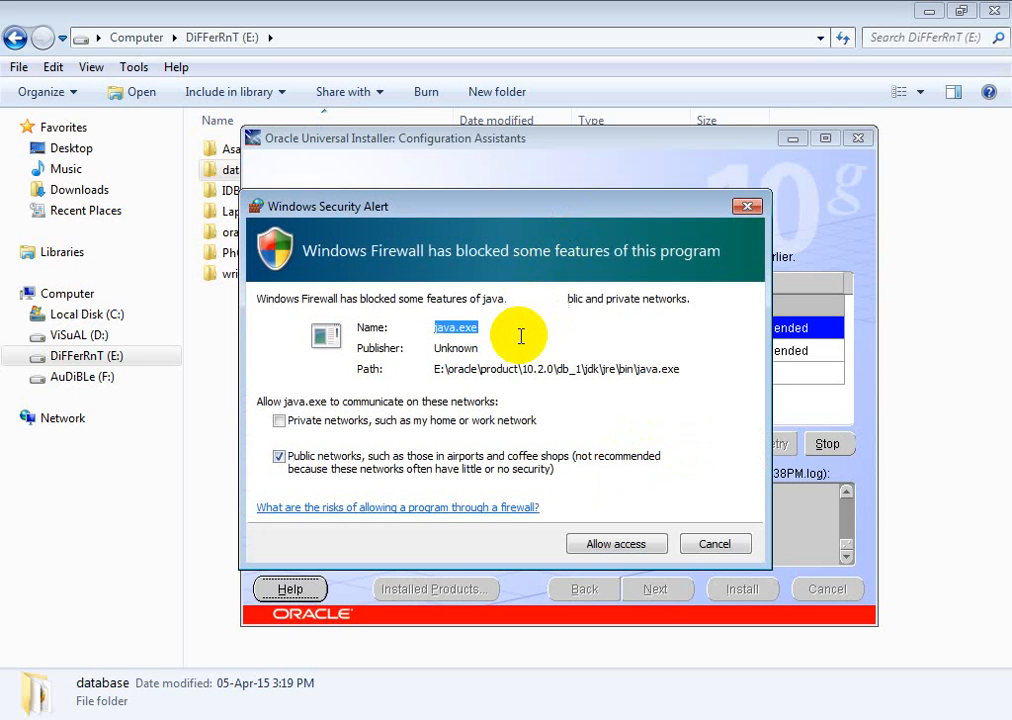
Step: Allow java.exe through Windows Firewall so the orcl database creation can finish
{"action": "left_click", "coordinate": [620, 543]}
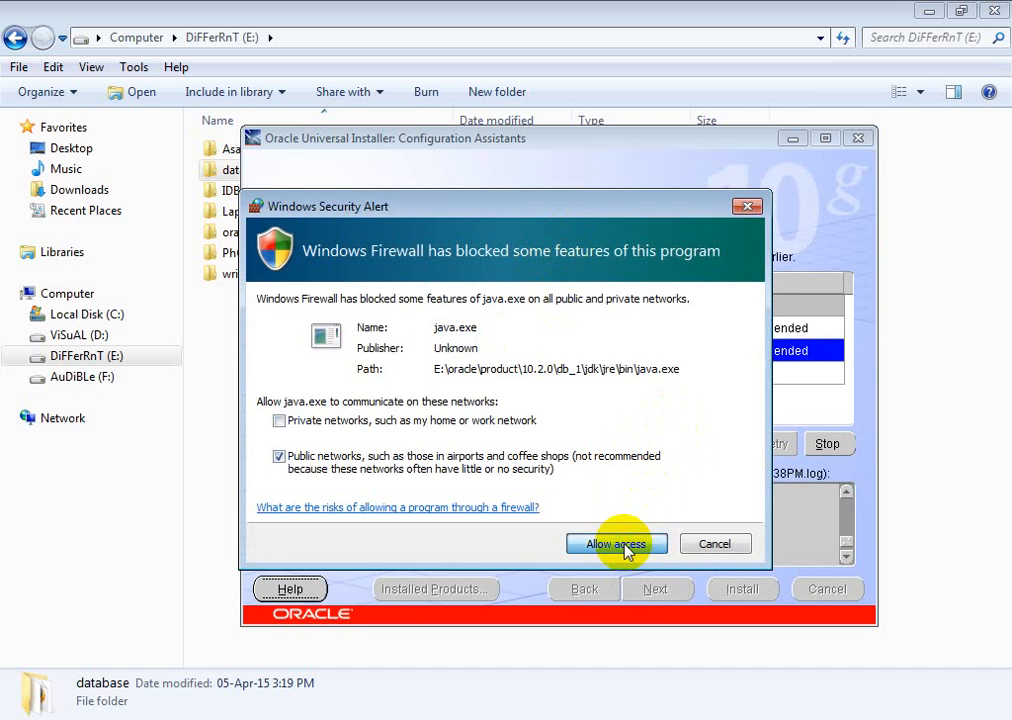
{"action": "left_click", "coordinate": [627, 549]}
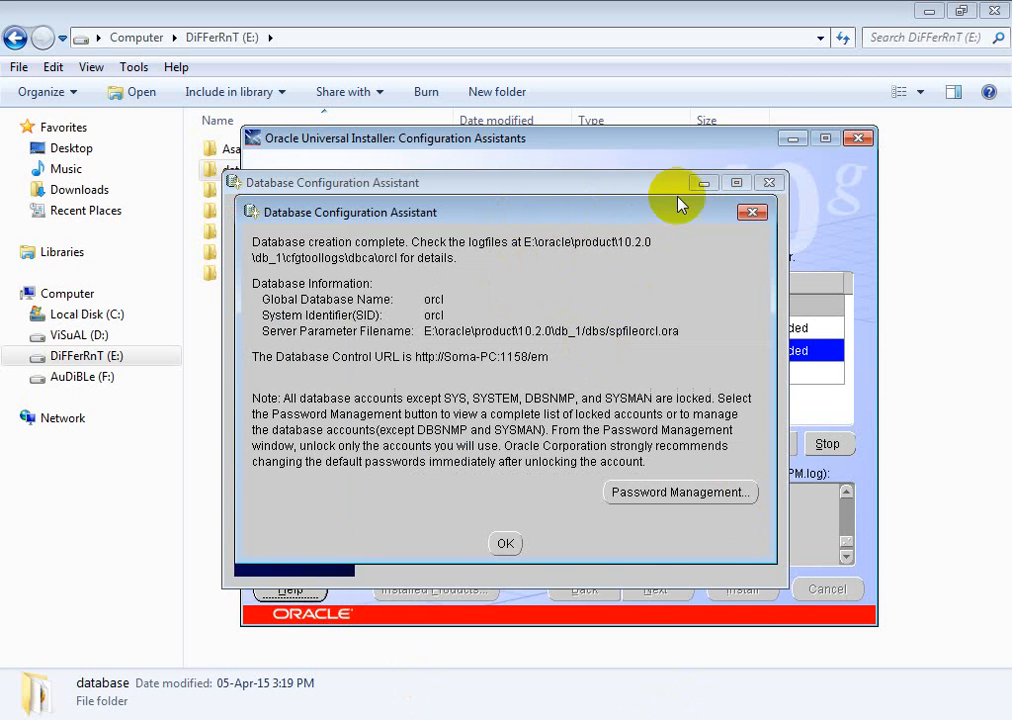
Step: Reposition the orcl completion summary and open Password Management to list the database accounts
{"action": "left_click_drag", "start_coordinate": [610, 220], "coordinate": [612, 414]}
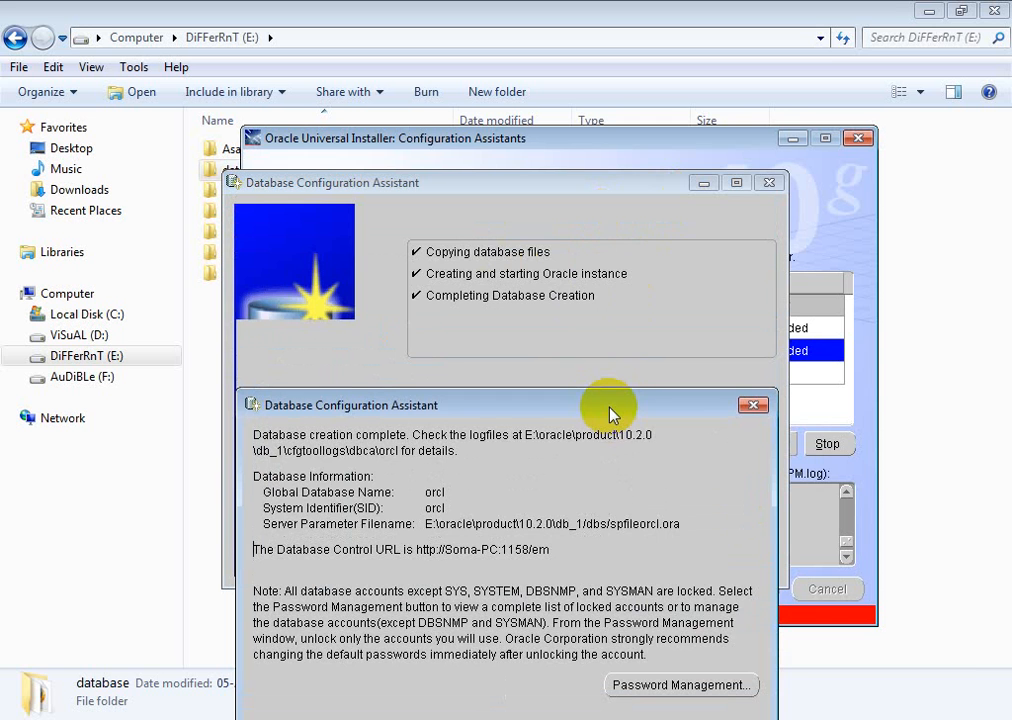
{"action": "left_click_drag", "start_coordinate": [612, 414], "coordinate": [808, 328]}
{"action": "left_click_drag", "start_coordinate": [898, 310], "coordinate": [741, 422]}
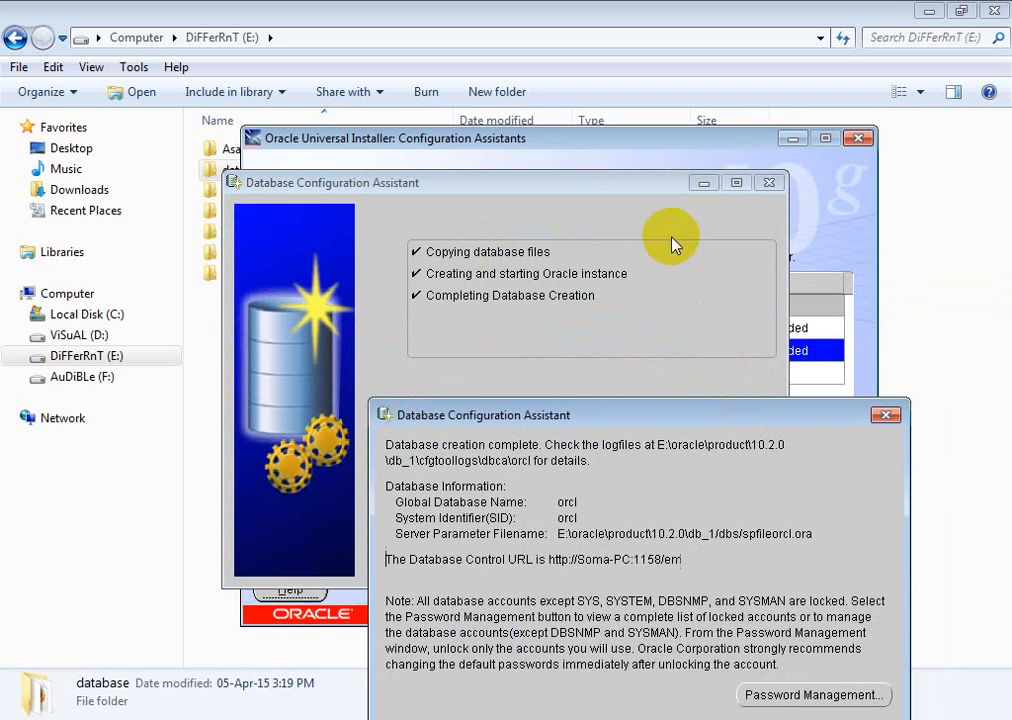
{"action": "left_click_drag", "start_coordinate": [660, 415], "coordinate": [594, 199]}
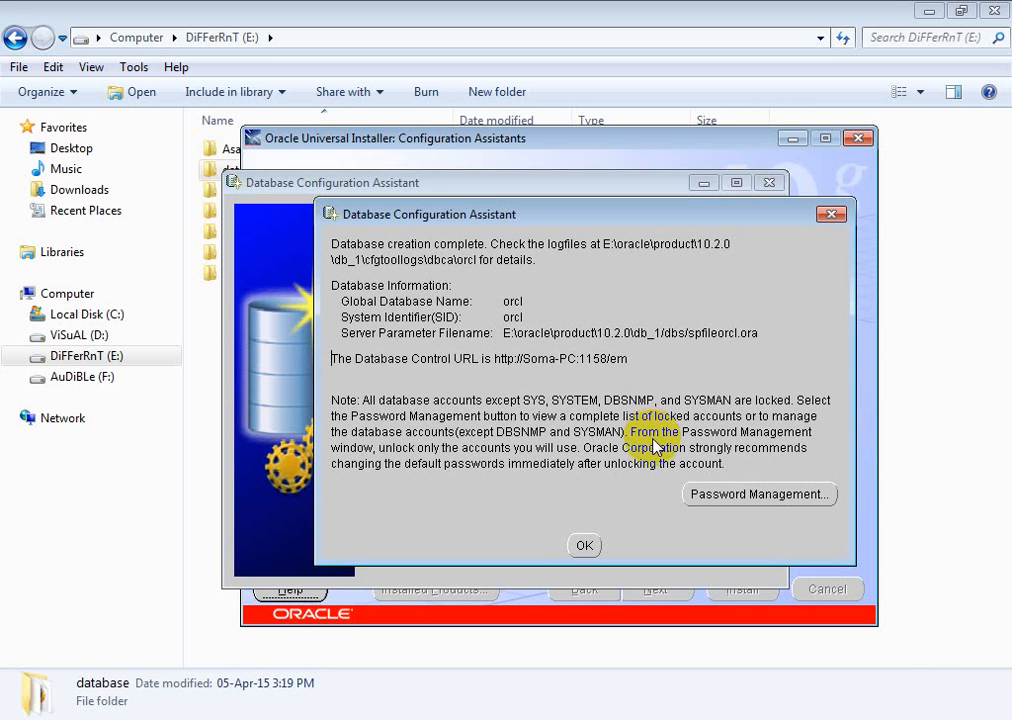
{"action": "left_click", "coordinate": [760, 496]}
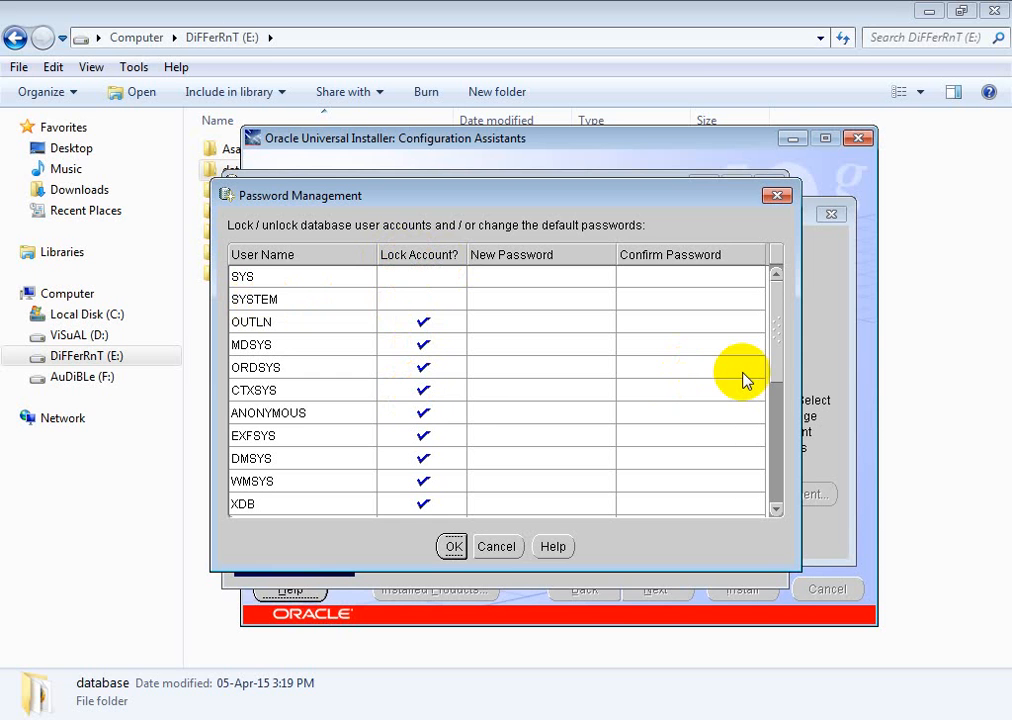
Step: Unlock the HR account, then enter and confirm its new password
{"action": "left_click_drag", "start_coordinate": [779, 347], "coordinate": [775, 462]}
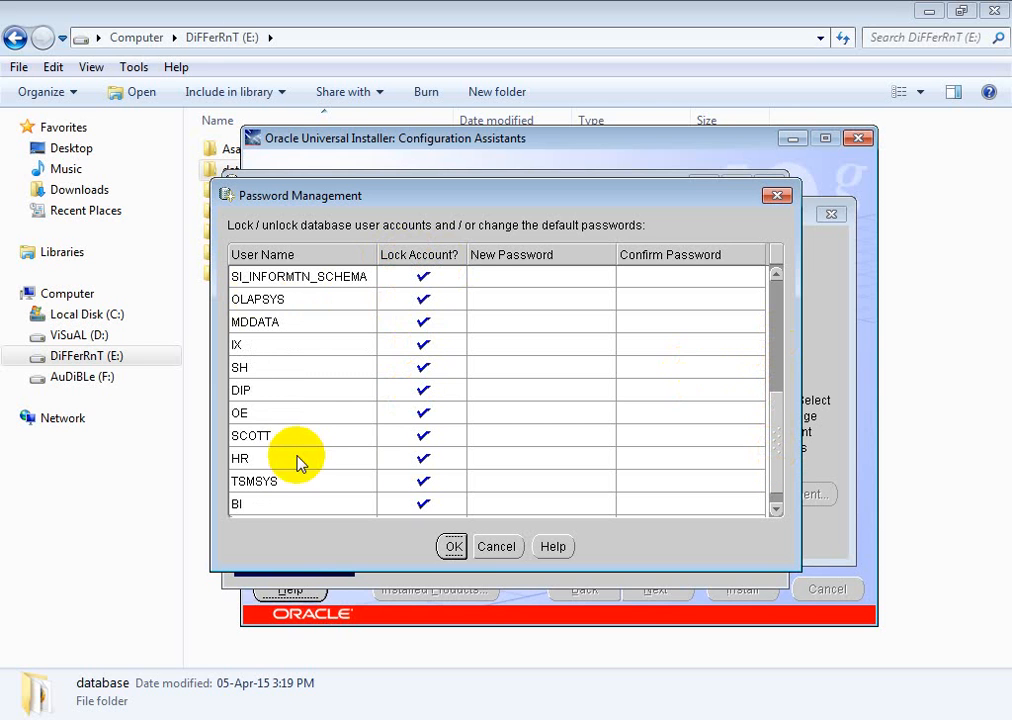
{"action": "left_click", "coordinate": [421, 462]}
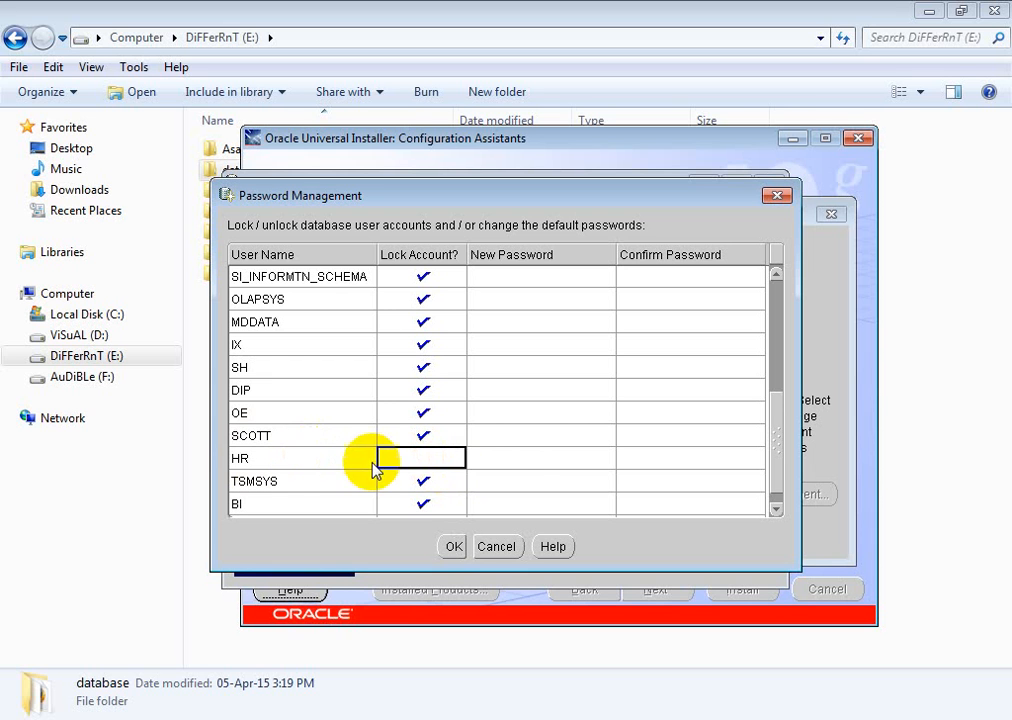
{"action": "left_click", "coordinate": [517, 462]}
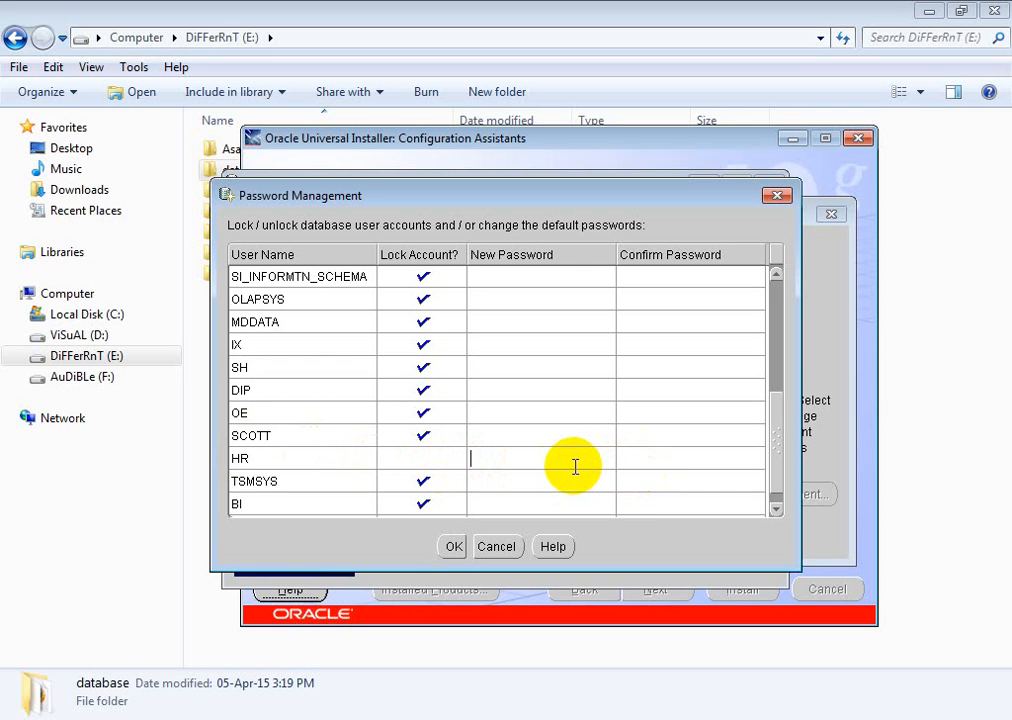
{"action": "type", "text": "hr"}
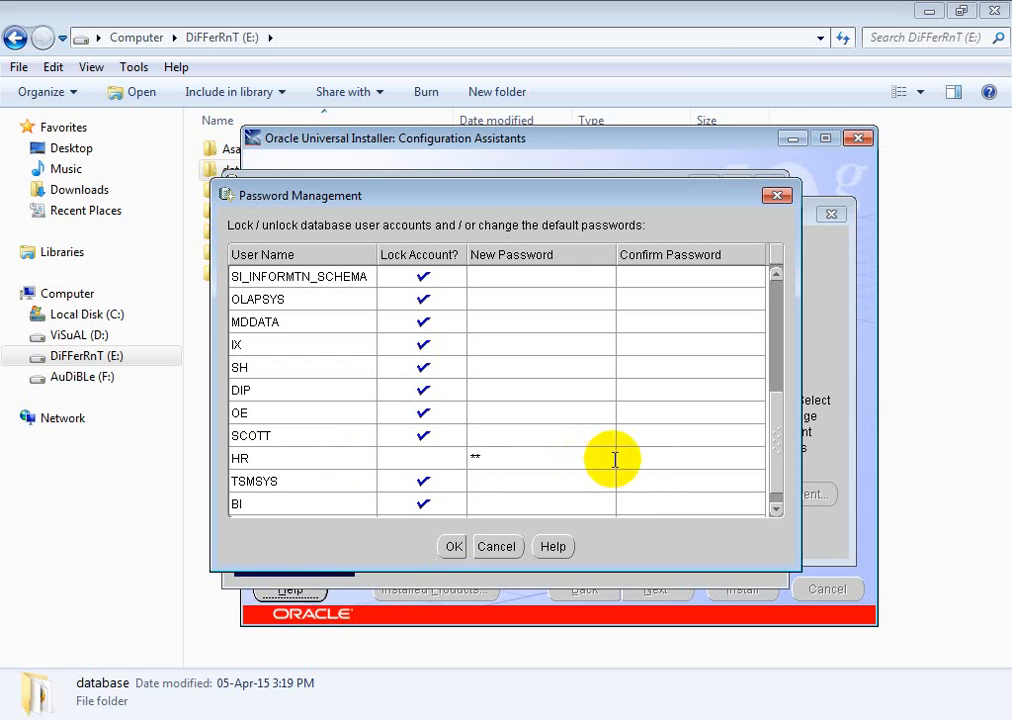
{"action": "left_click", "coordinate": [630, 463]}
{"action": "type", "text": "hr"}
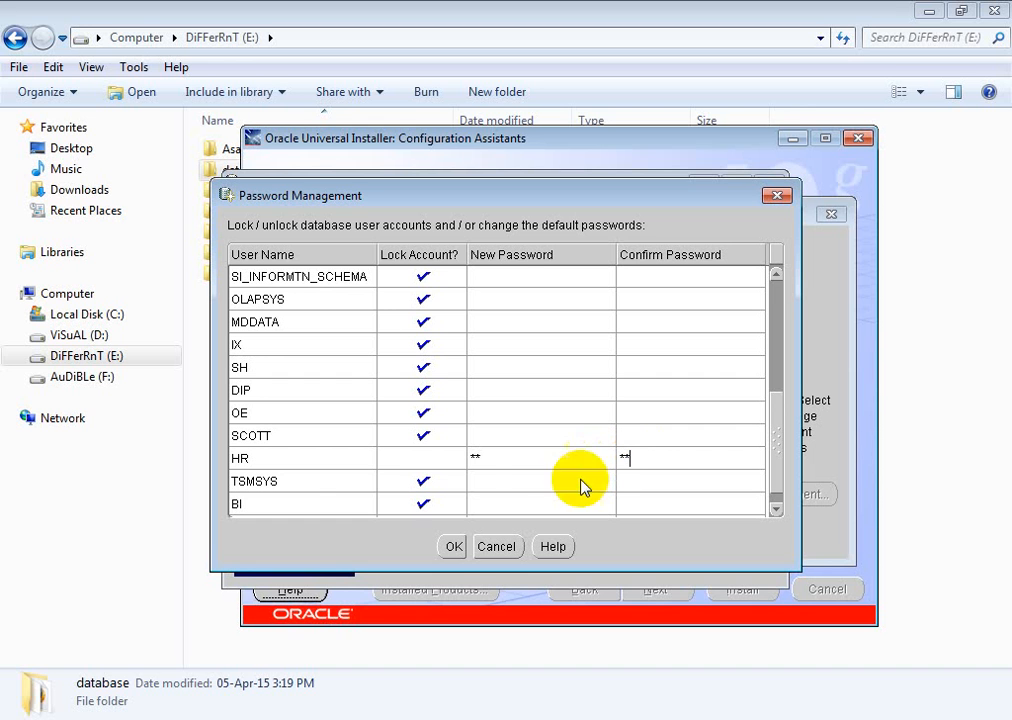
Step: Apply the account changes and highlight the host name in the port 1158 Database Control URL
{"action": "left_click", "coordinate": [453, 546]}
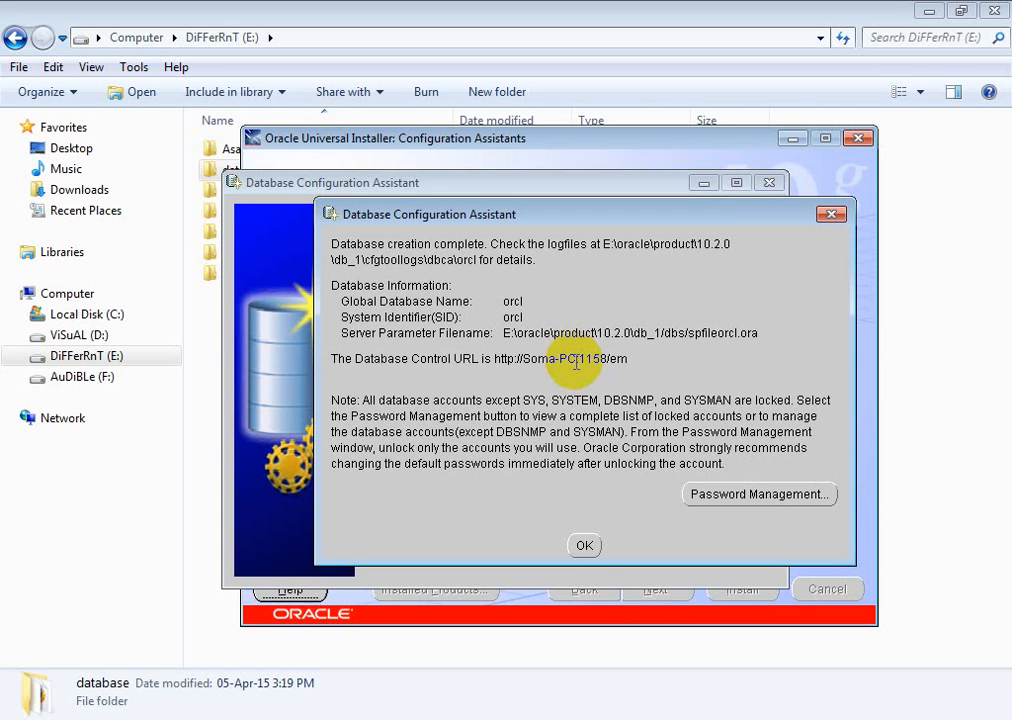
{"action": "left_click_drag", "start_coordinate": [522, 359], "coordinate": [574, 373]}
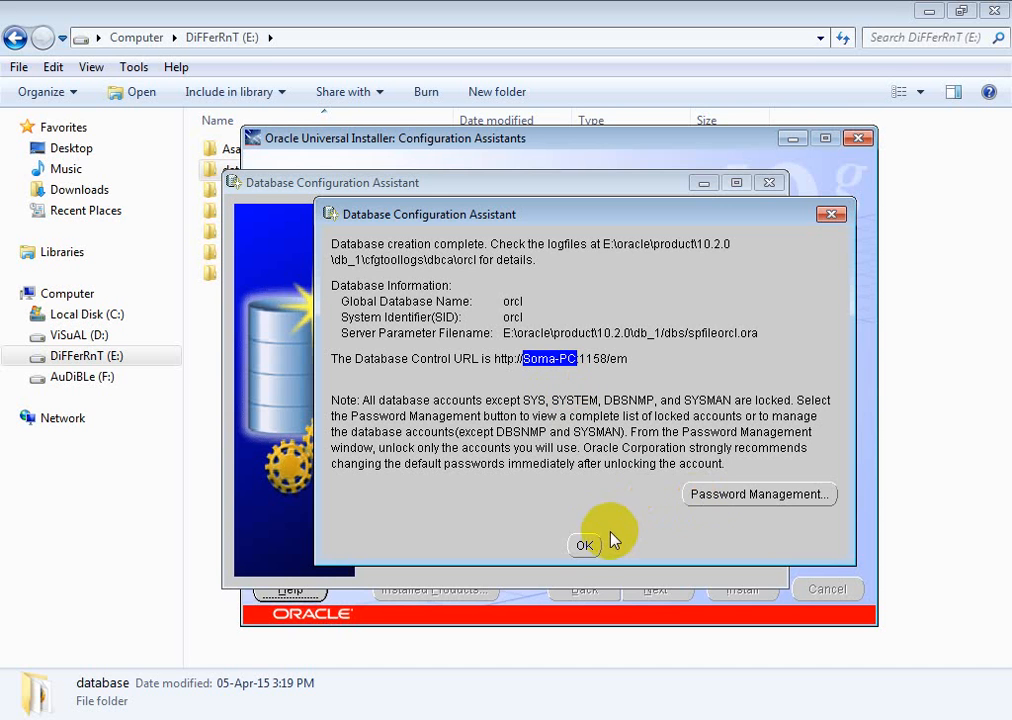
Step: Close the orcl creation summary and continue past the three succeeded configuration assistants
{"action": "left_click", "coordinate": [588, 547]}
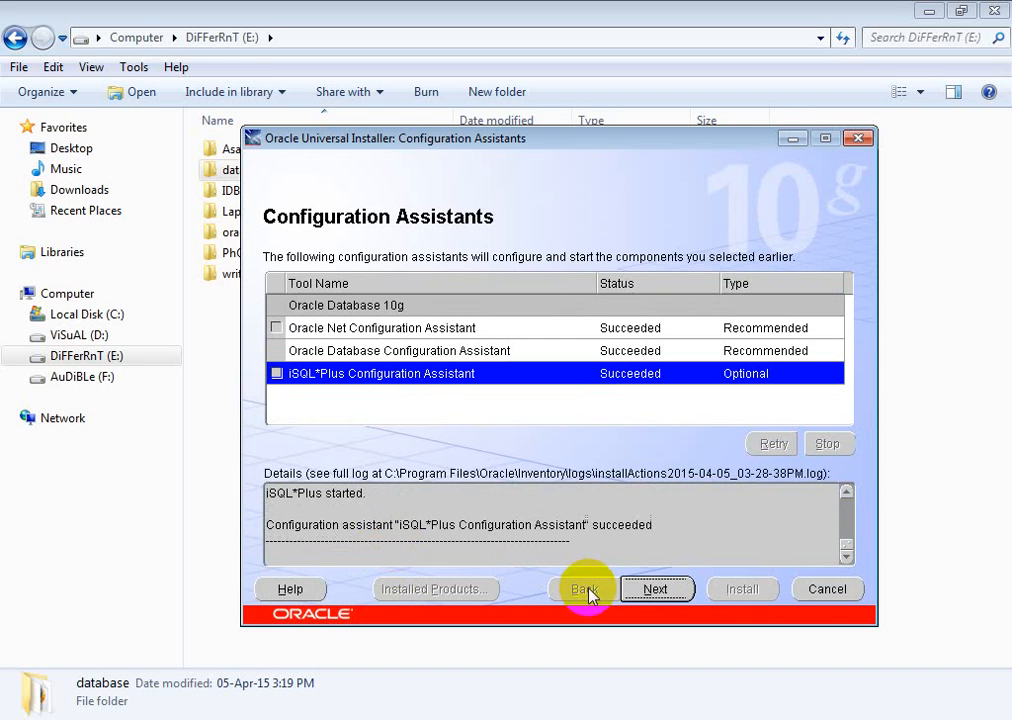
{"action": "left_click", "coordinate": [655, 593]}
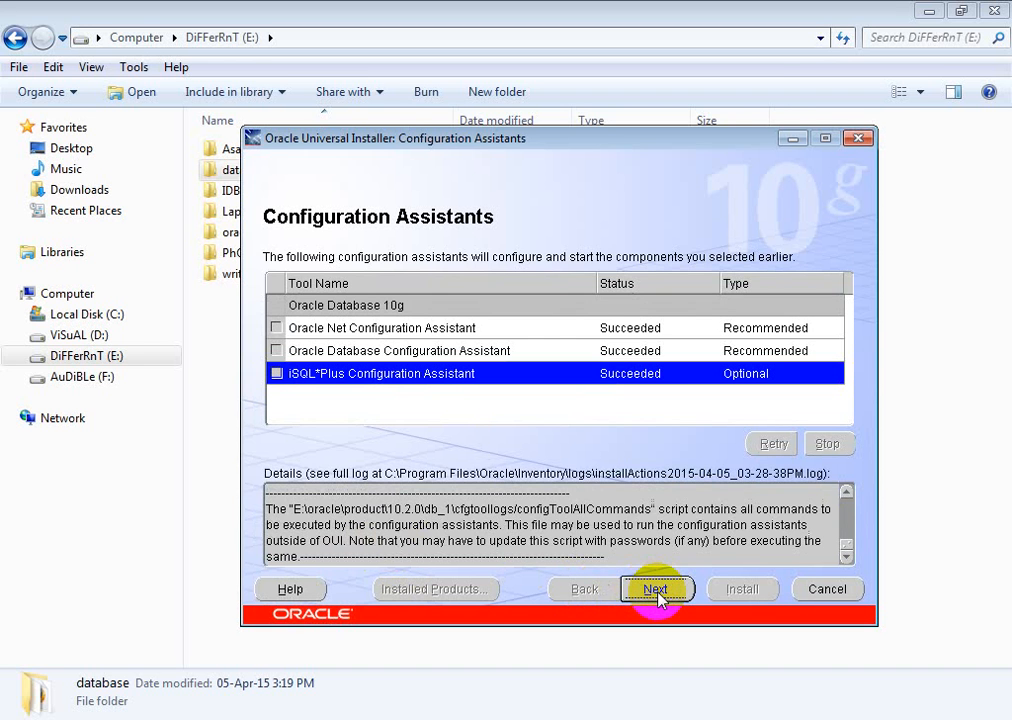
{"action": "left_click", "coordinate": [655, 589]}
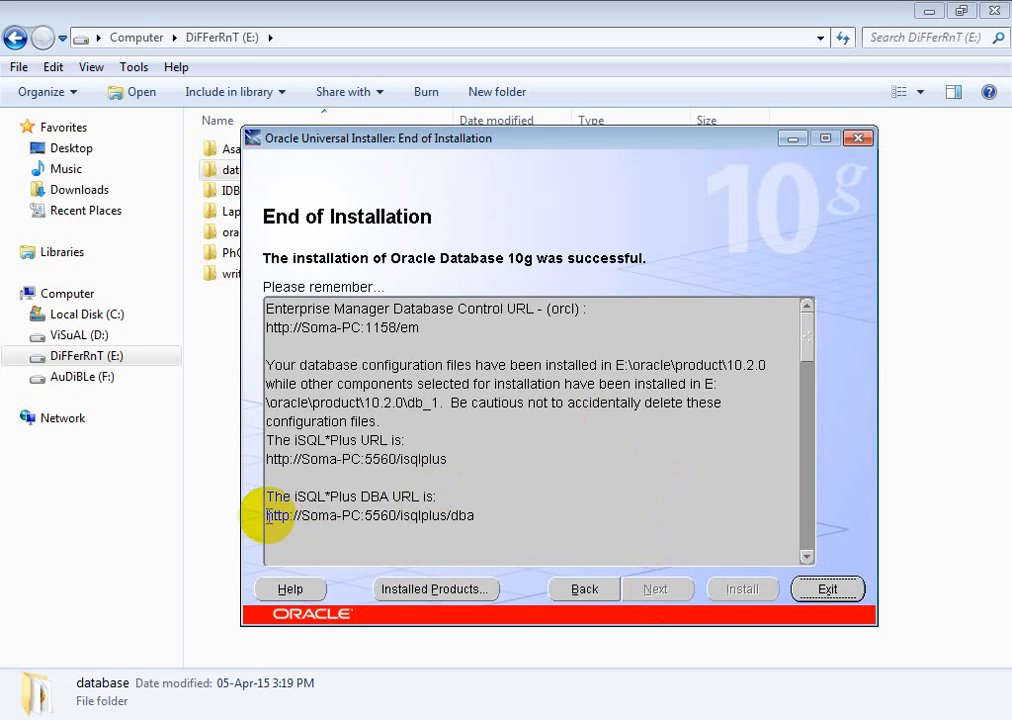
{"action": "left_click_drag", "start_coordinate": [268, 516], "coordinate": [476, 515]}
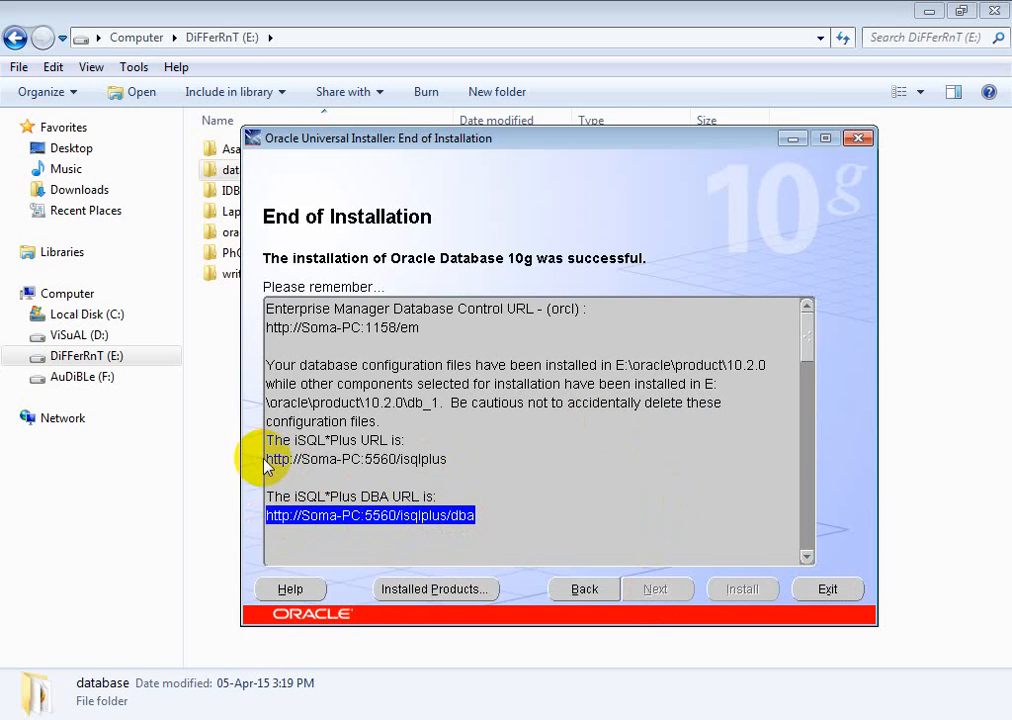
{"action": "left_click_drag", "start_coordinate": [268, 460], "coordinate": [447, 459]}
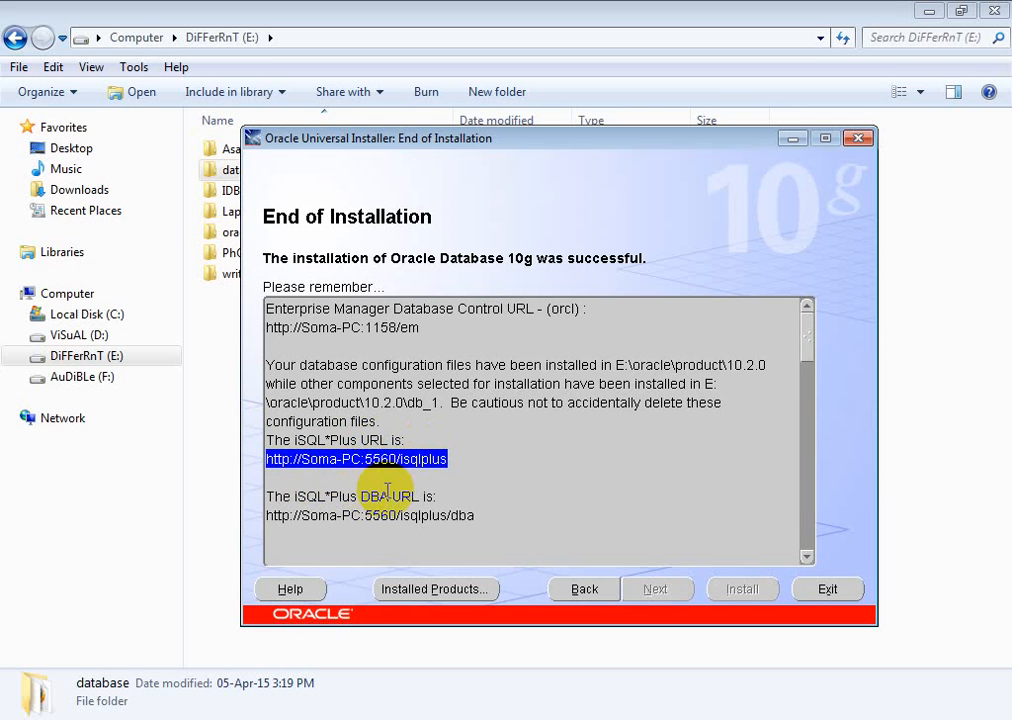
{"action": "left_click", "coordinate": [294, 462]}
{"action": "left_click_drag", "start_coordinate": [302, 460], "coordinate": [358, 463]}
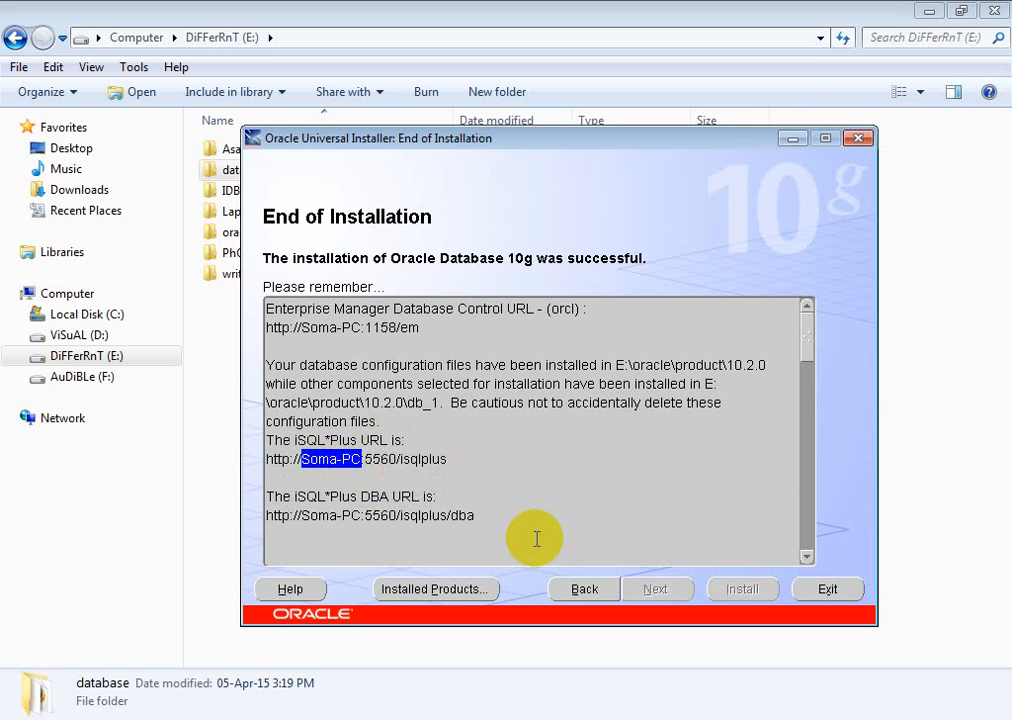
Step: Exit the installer, confirming Yes, and switch to Firefox showing the Enterprise Manager login
{"action": "left_click", "coordinate": [827, 590]}
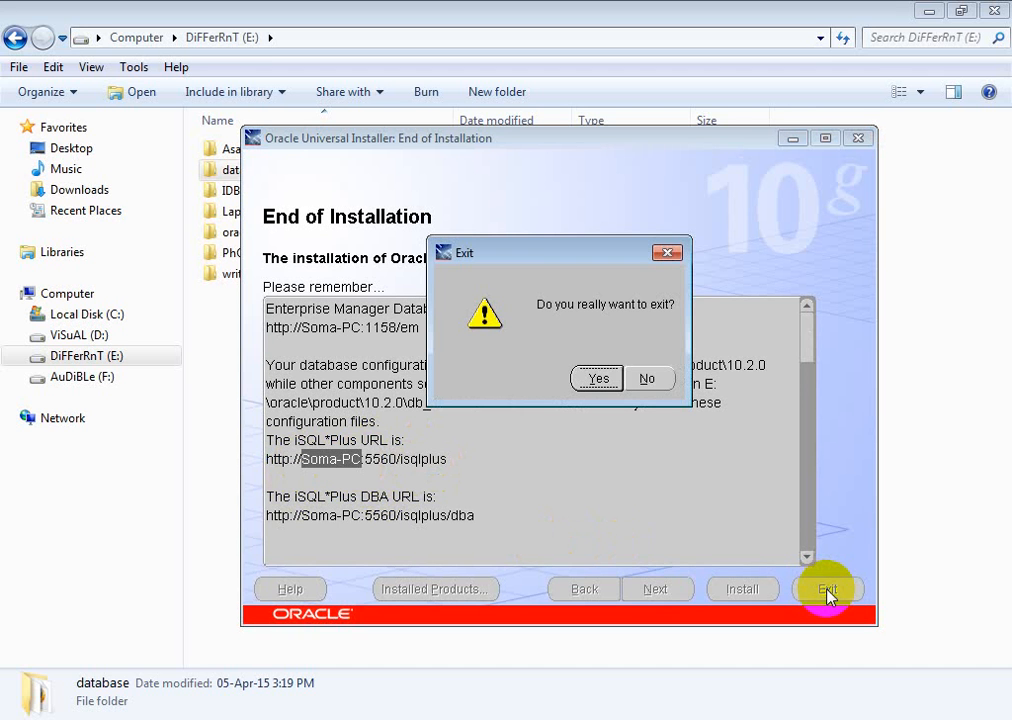
{"action": "left_click", "coordinate": [600, 379]}
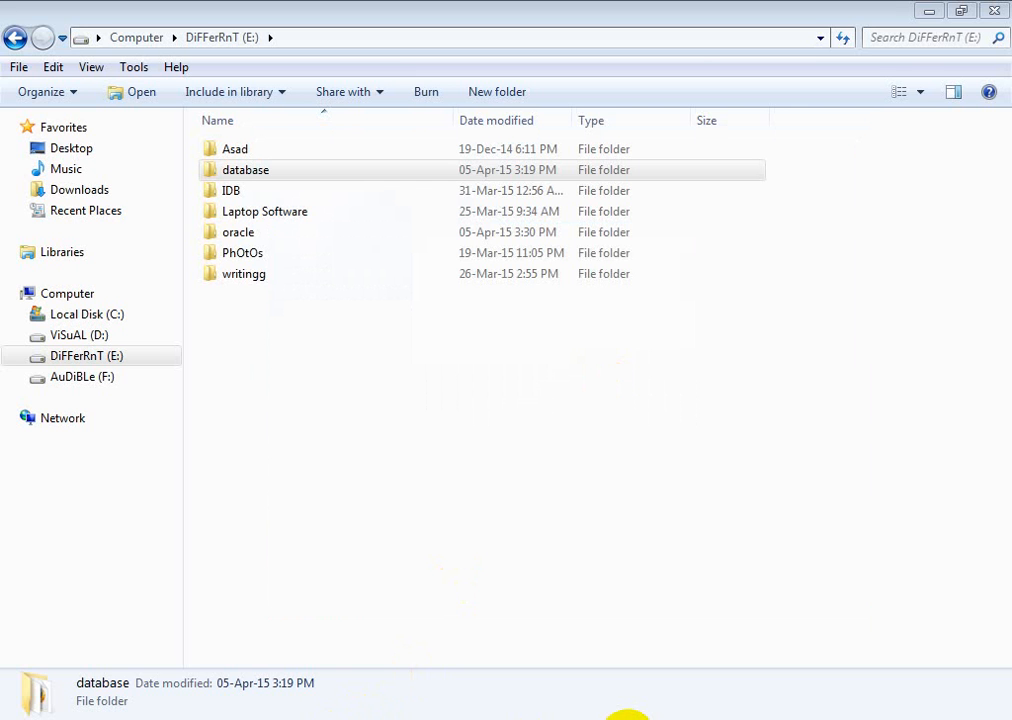
{"action": "left_click", "coordinate": [628, 719]}
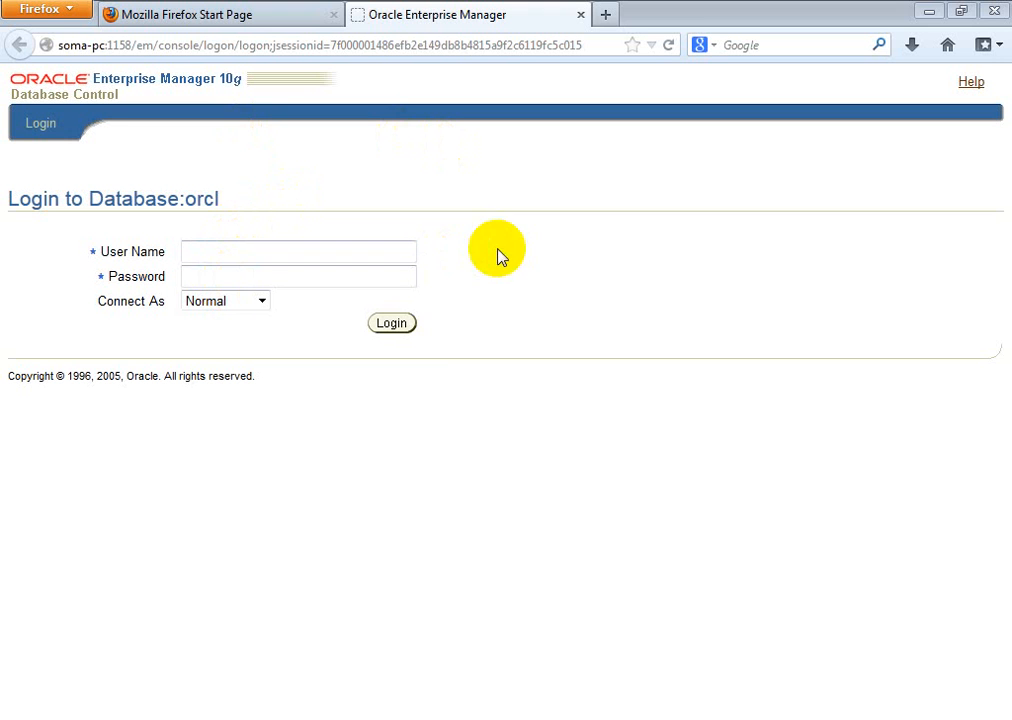
{"action": "left_click", "coordinate": [354, 47]}
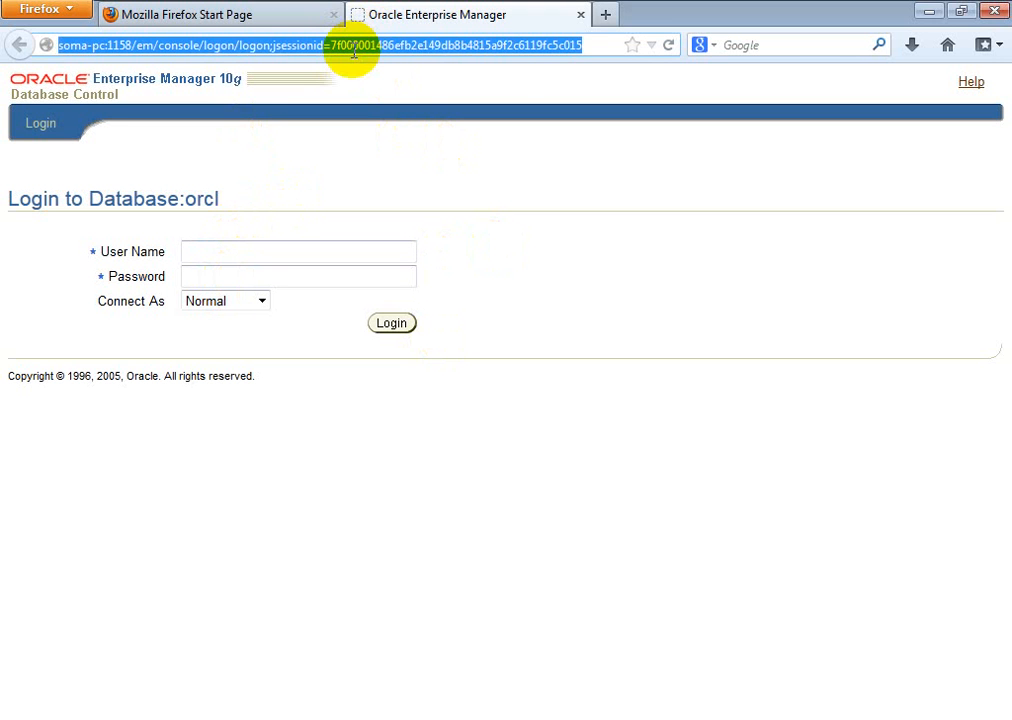
{"action": "type", "text": "h"}
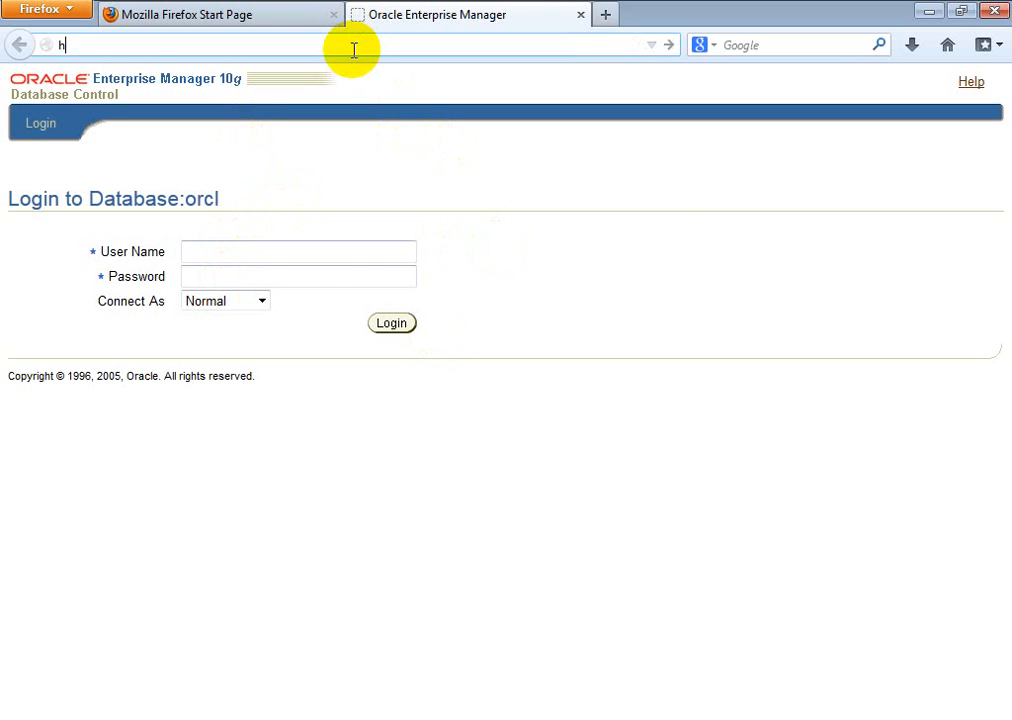
{"action": "type", "text": "ttp:"}
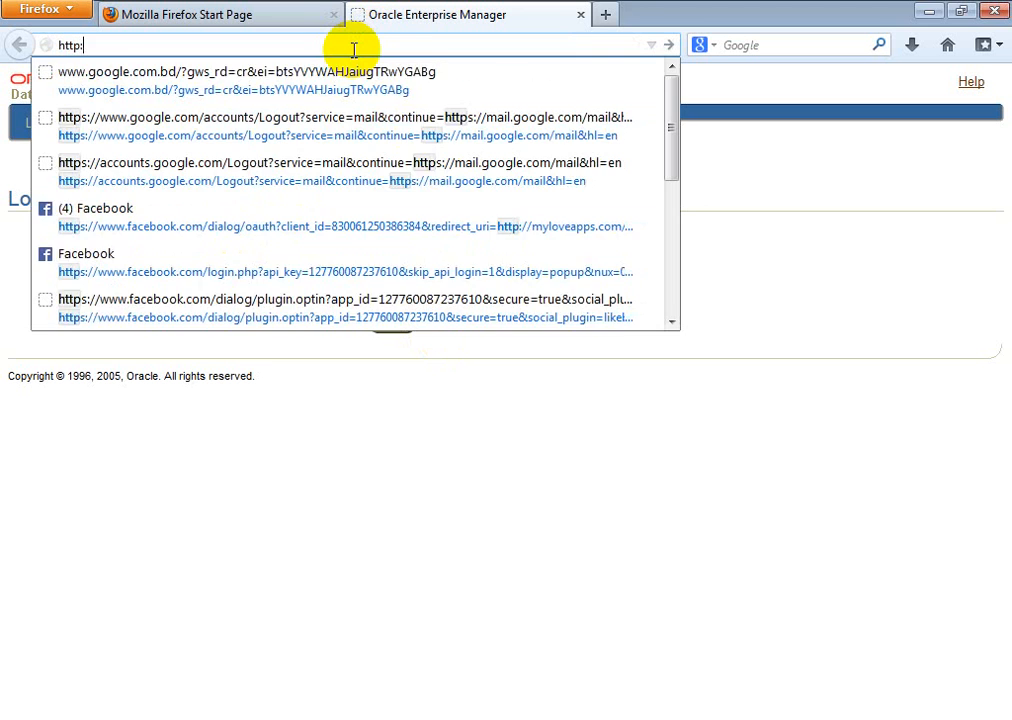
{"action": "type", "text": "//loca"}
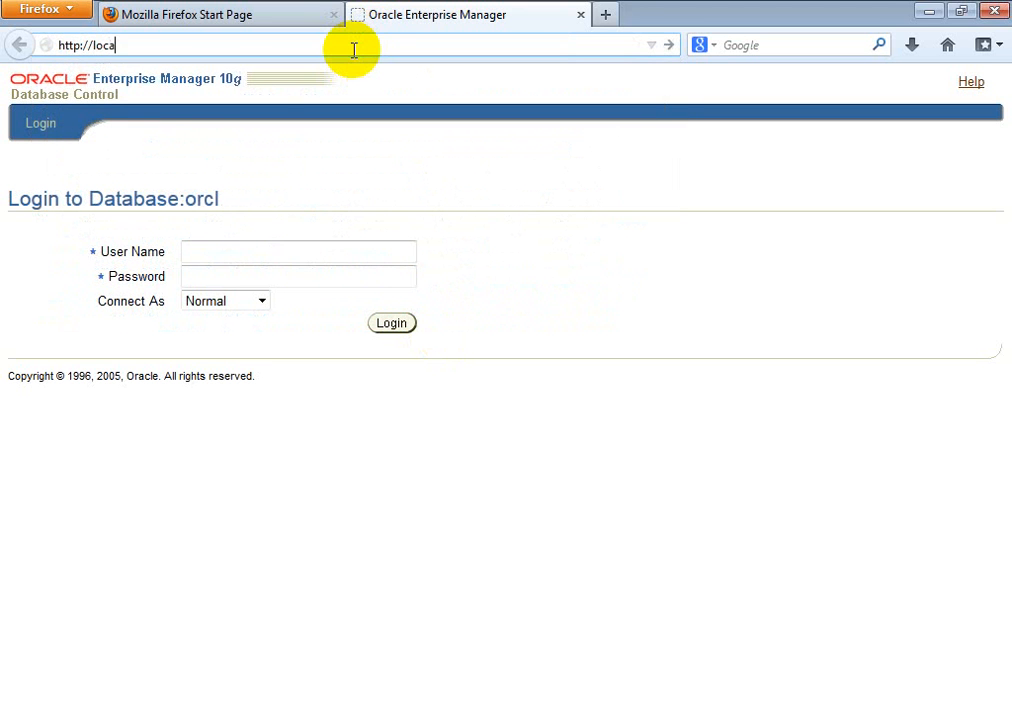
{"action": "type", "text": "lhost"}
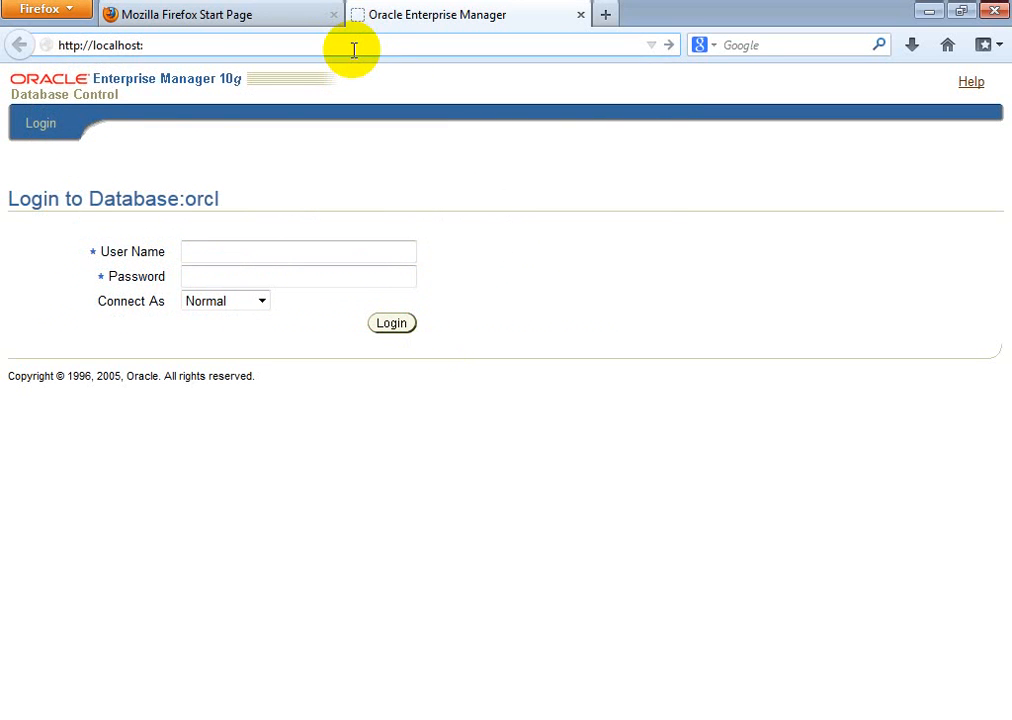
{"action": "type", "text": ":5560/isqlplus"}
{"action": "key", "text": "Return"}
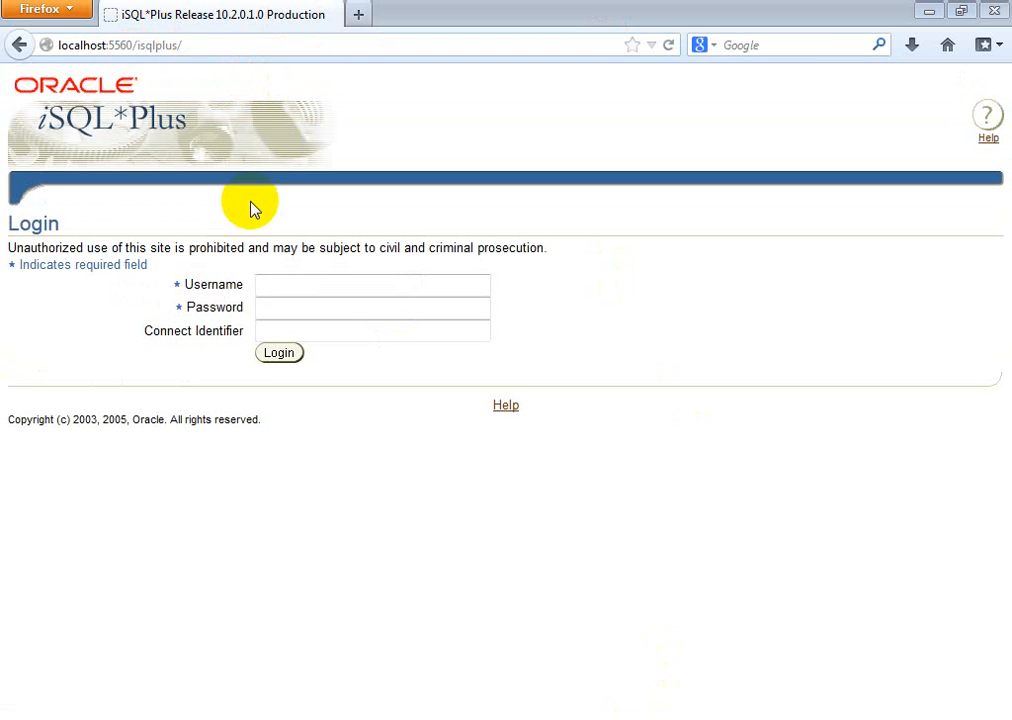
Step: Log in to iSQL*Plus as user hr with its password, declining to save the password
{"action": "left_click", "coordinate": [313, 286]}
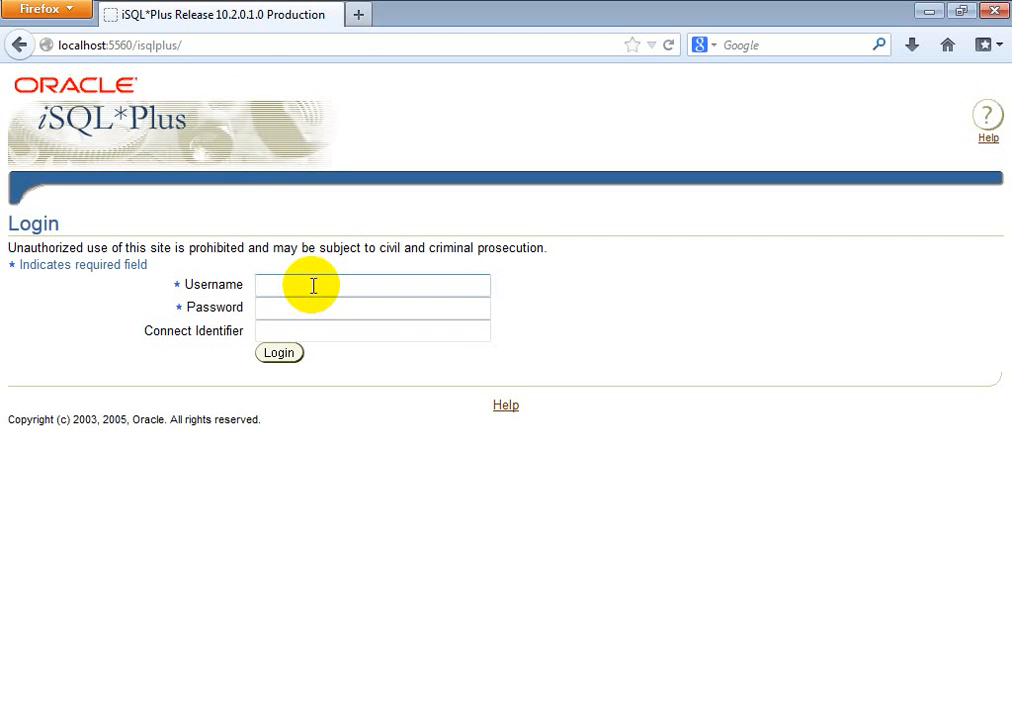
{"action": "type", "text": "hr"}
{"action": "left_click", "coordinate": [312, 309]}
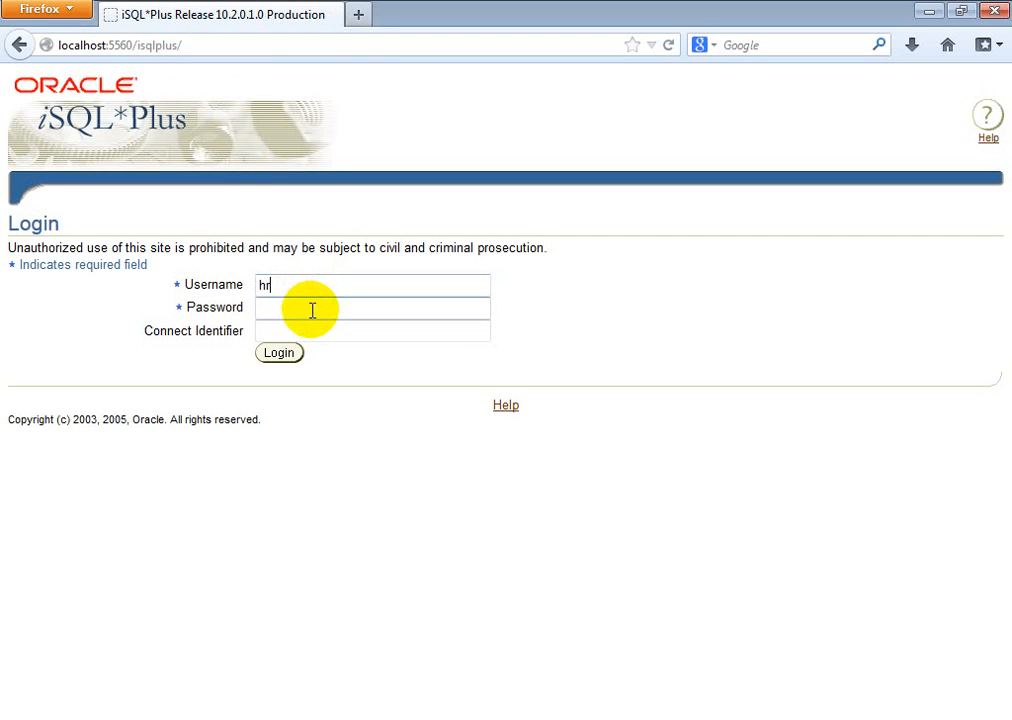
{"action": "type", "text": "hr"}
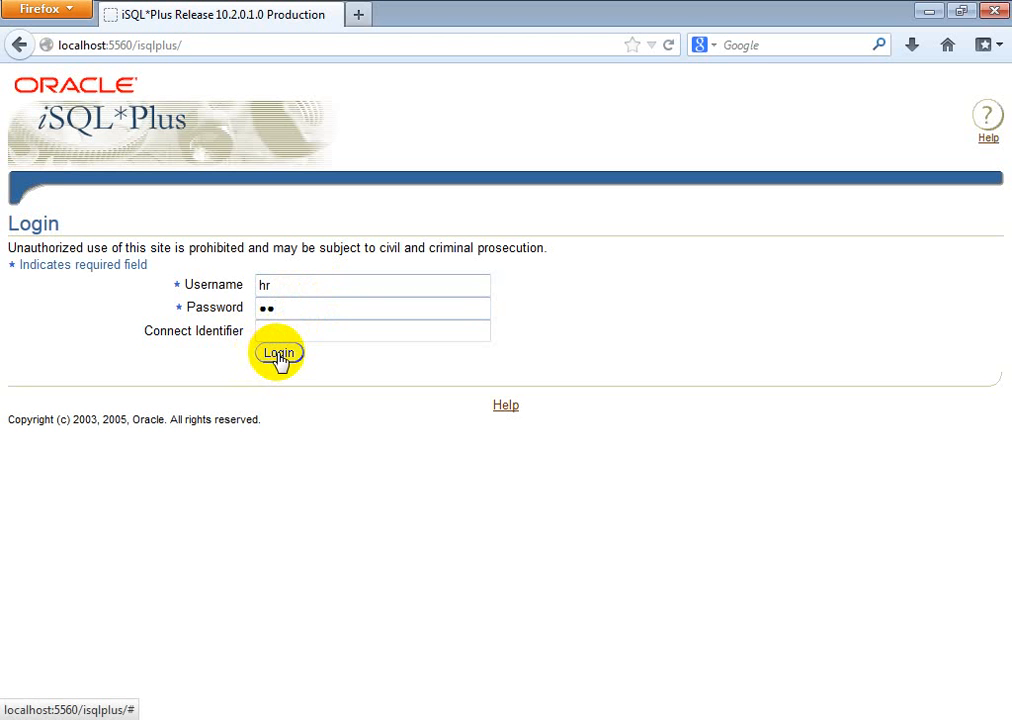
{"action": "left_click", "coordinate": [279, 355]}
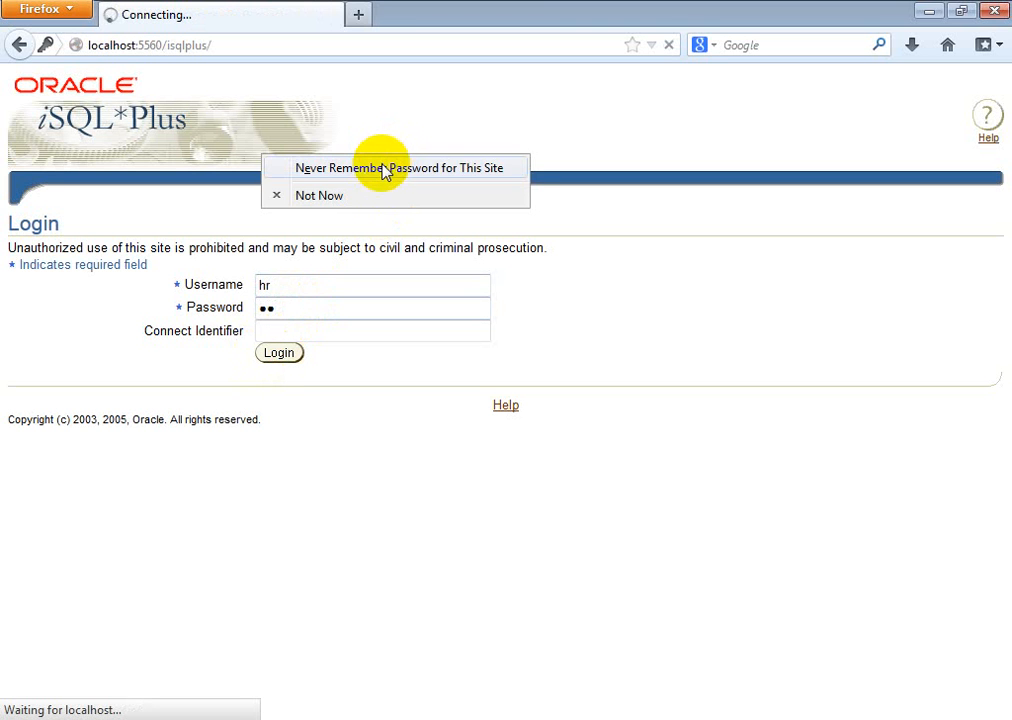
{"action": "left_click", "coordinate": [386, 170]}
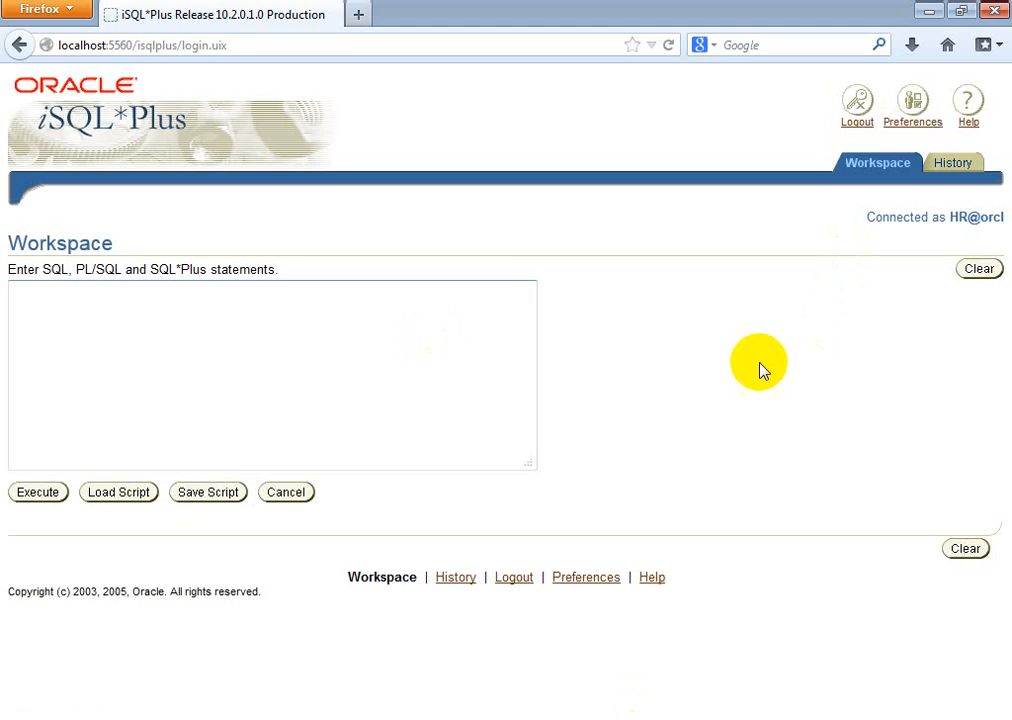
Step: Highlight the HR@orcl connection details and the Workspace heading on the iSQL*Plus page
{"action": "double_click", "coordinate": [955, 218]}
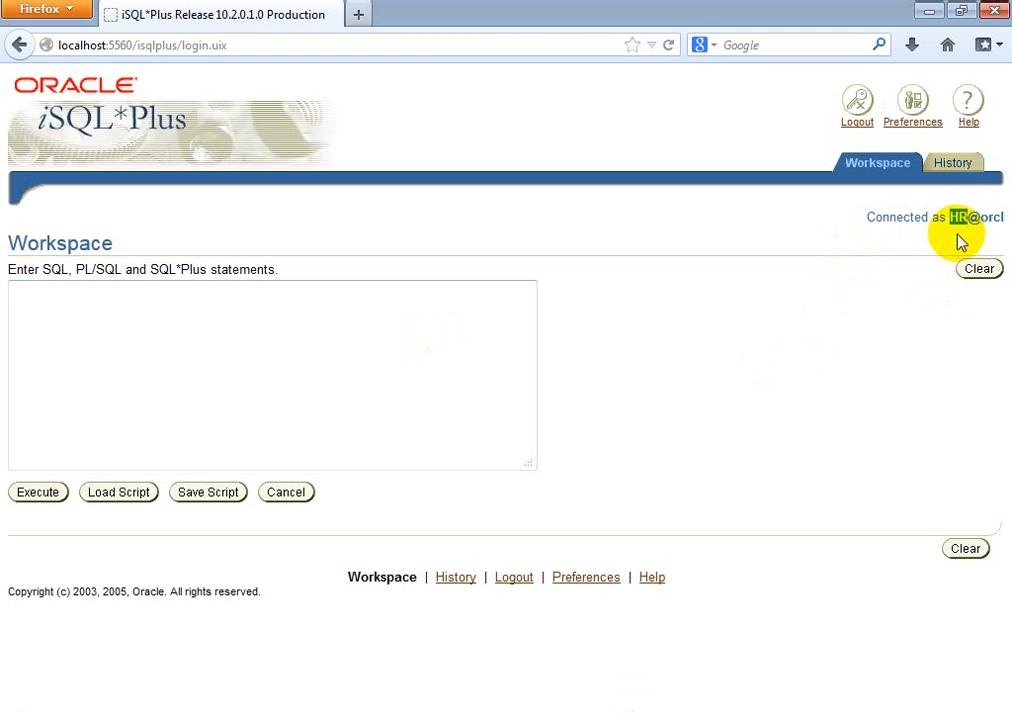
{"action": "left_click", "coordinate": [982, 240]}
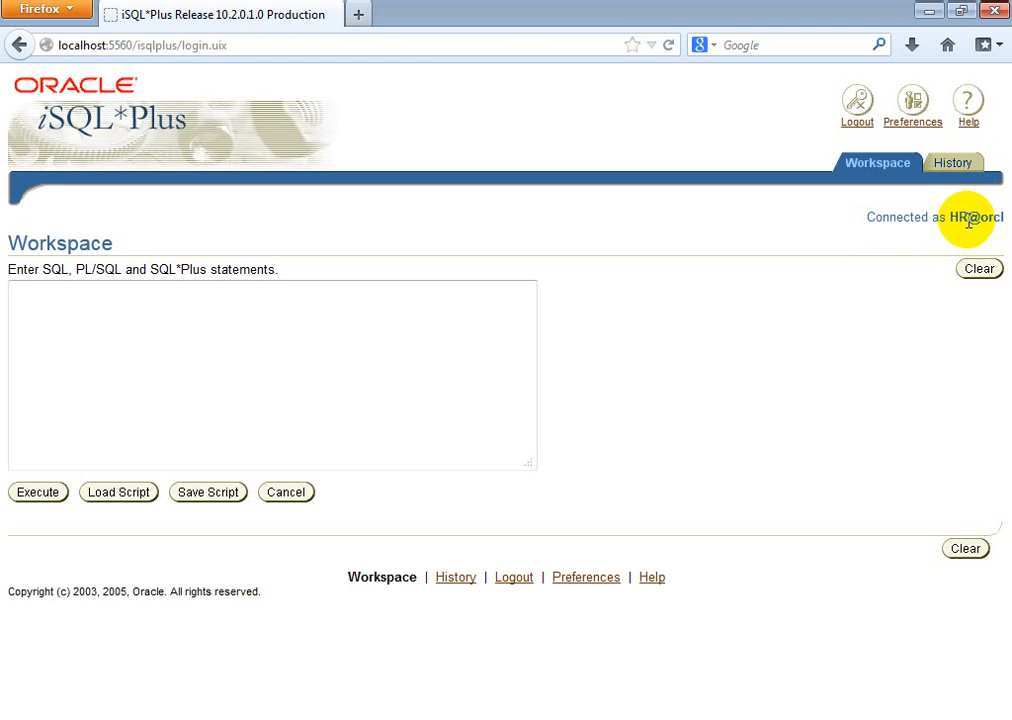
{"action": "left_click_drag", "start_coordinate": [968, 221], "coordinate": [1008, 227]}
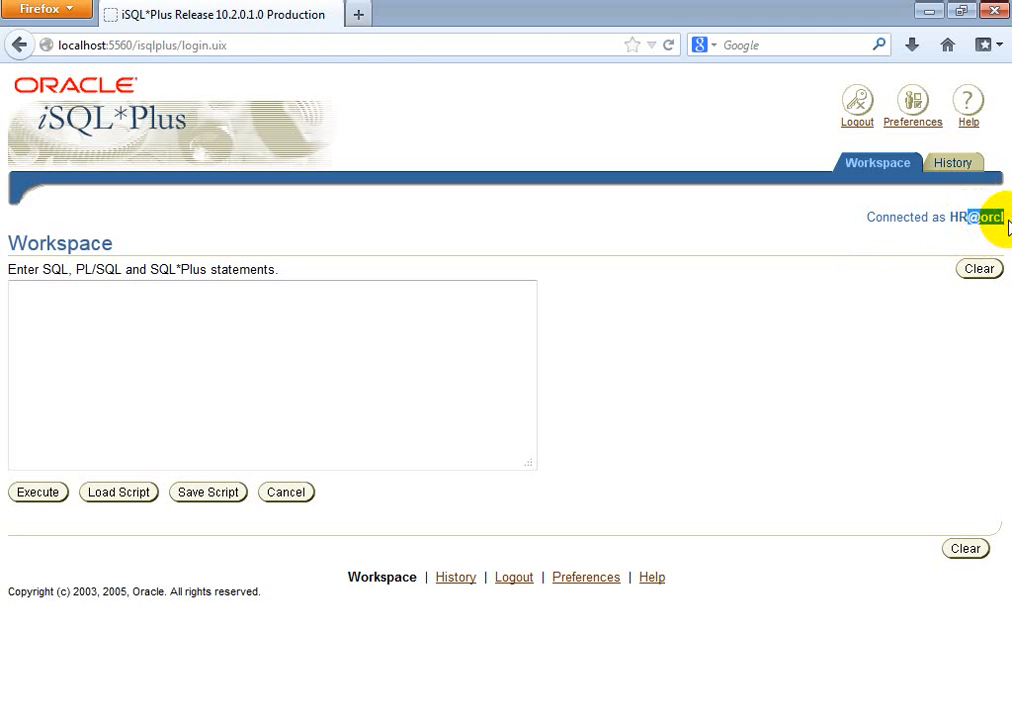
{"action": "left_click", "coordinate": [935, 237]}
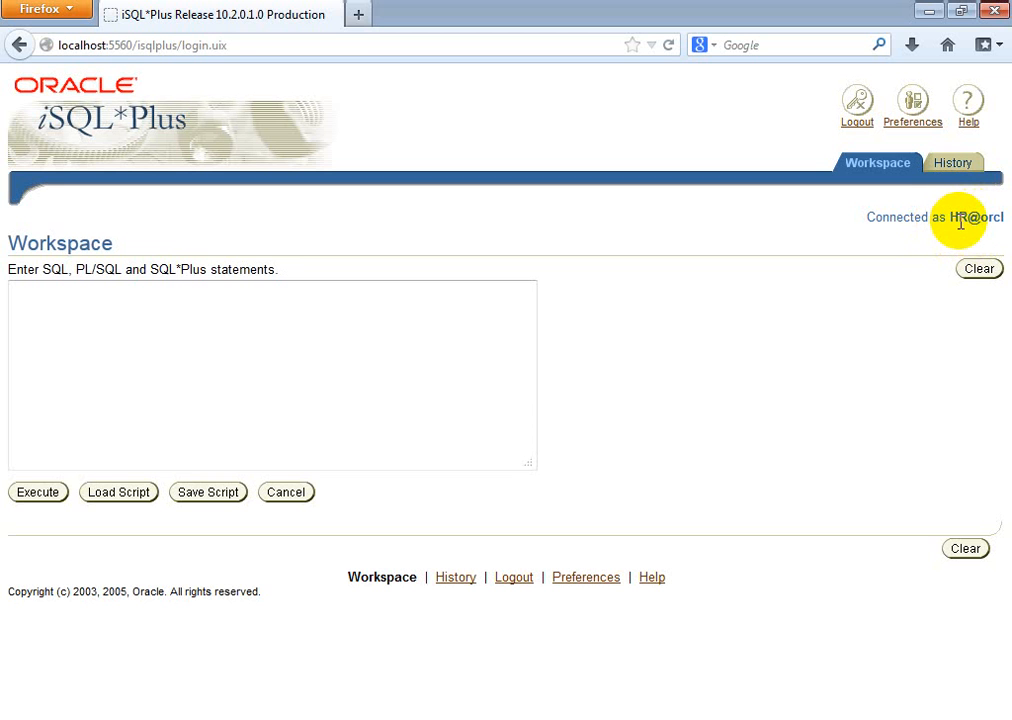
{"action": "left_click", "coordinate": [92, 304]}
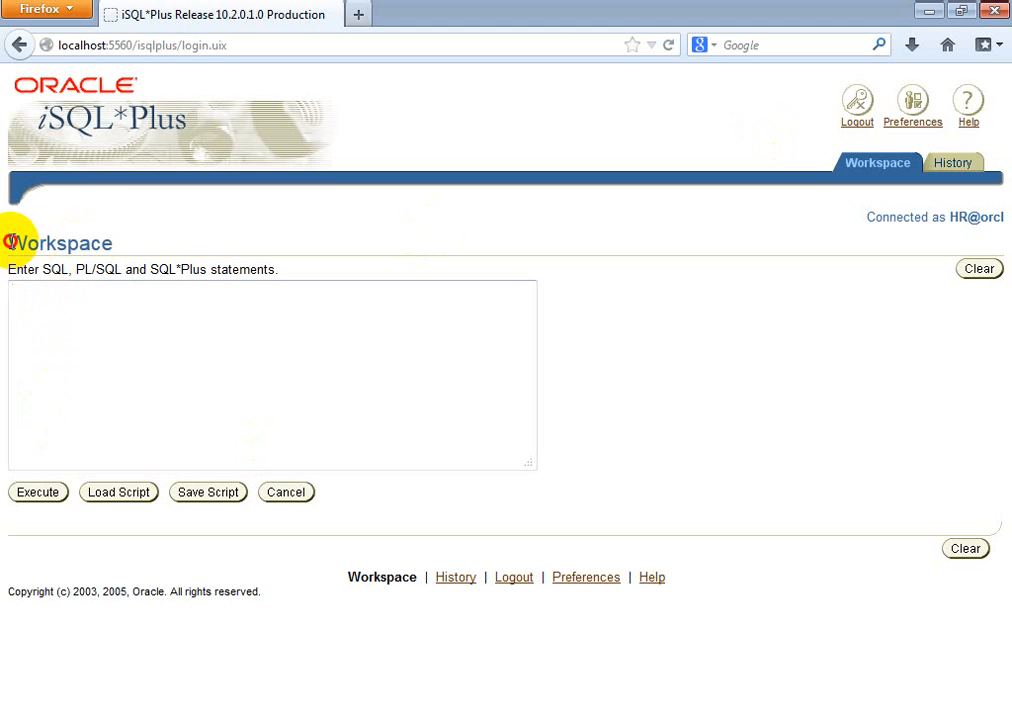
{"action": "left_click_drag", "start_coordinate": [9, 243], "coordinate": [128, 250]}
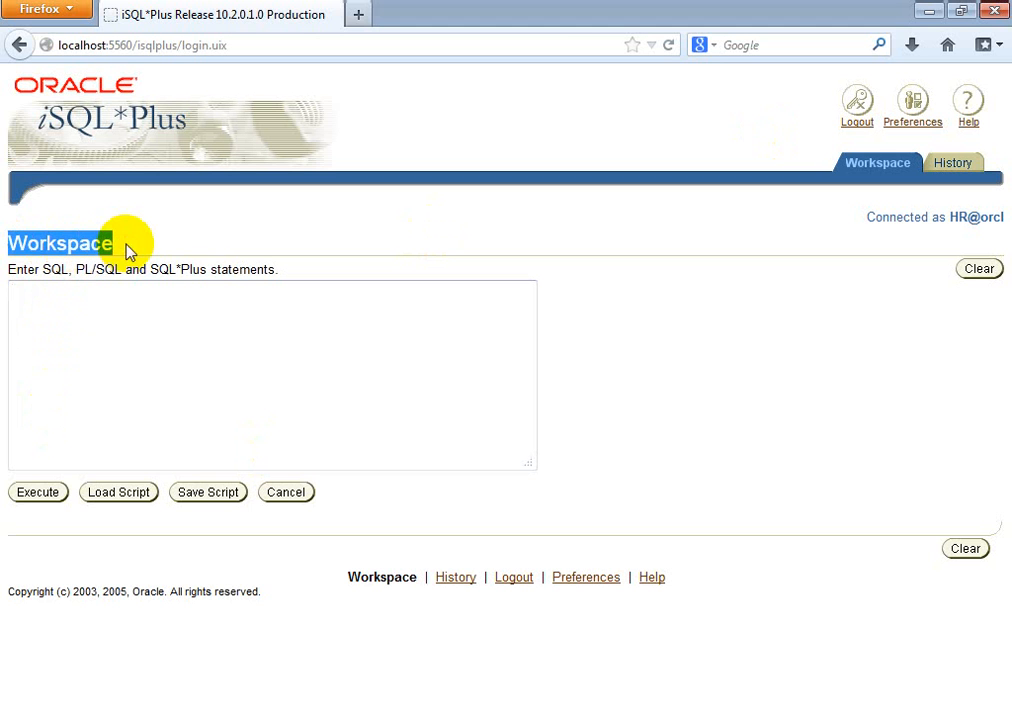
Step: Type the query select * from tab into the Workspace statement area
{"action": "left_click", "coordinate": [84, 317]}
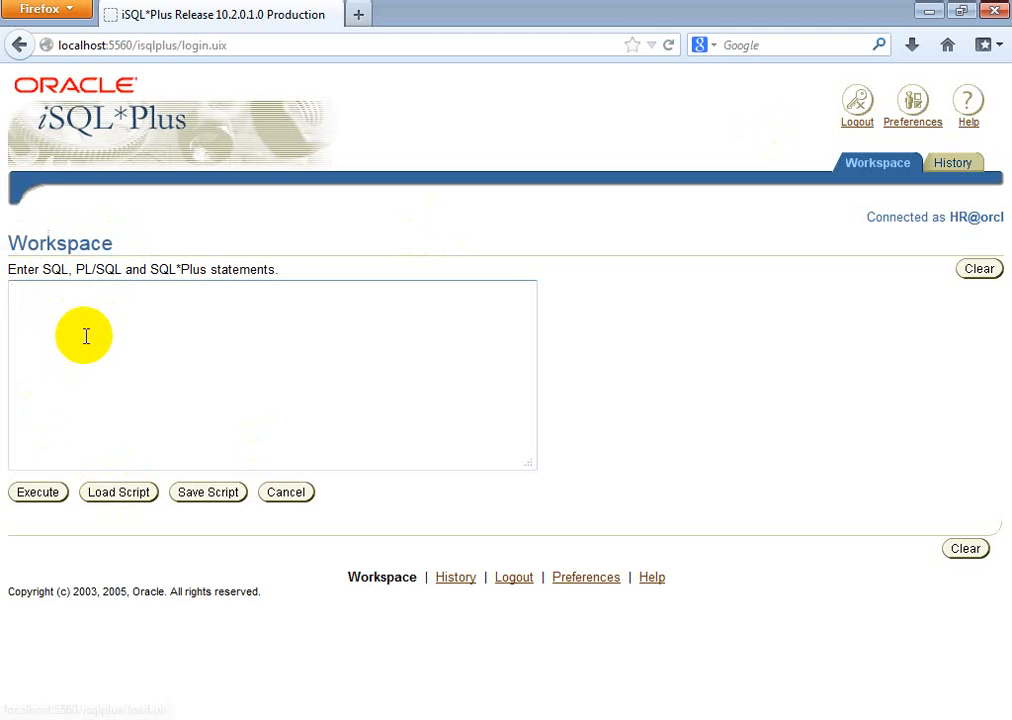
{"action": "left_click", "coordinate": [39, 495]}
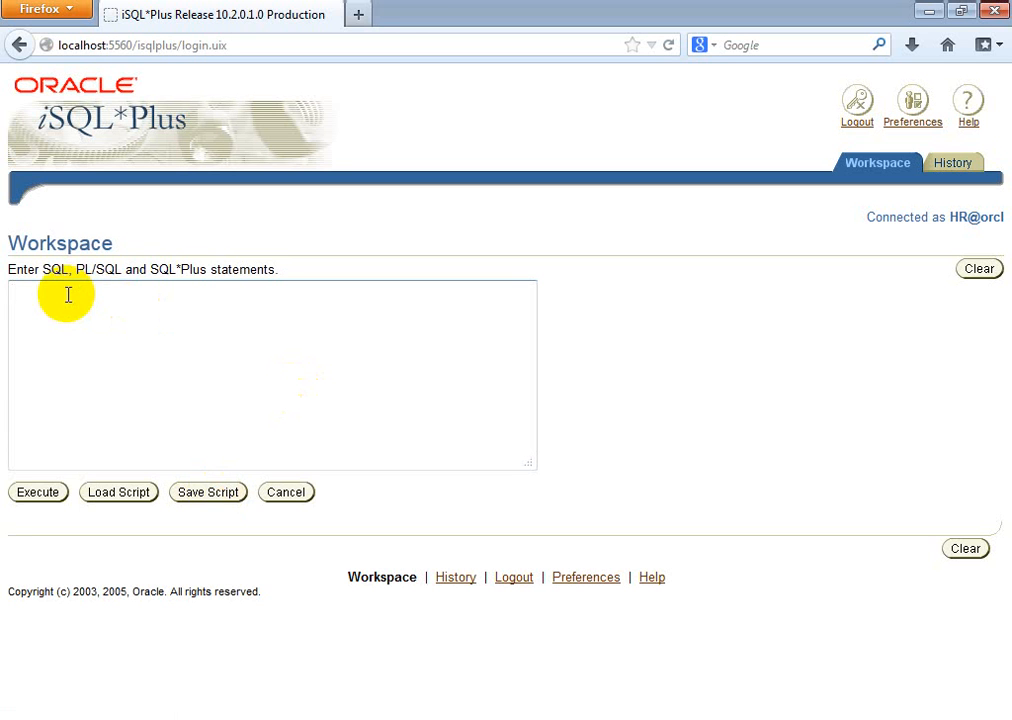
{"action": "type", "text": "select"}
{"action": "type", "text": "* from tab"}
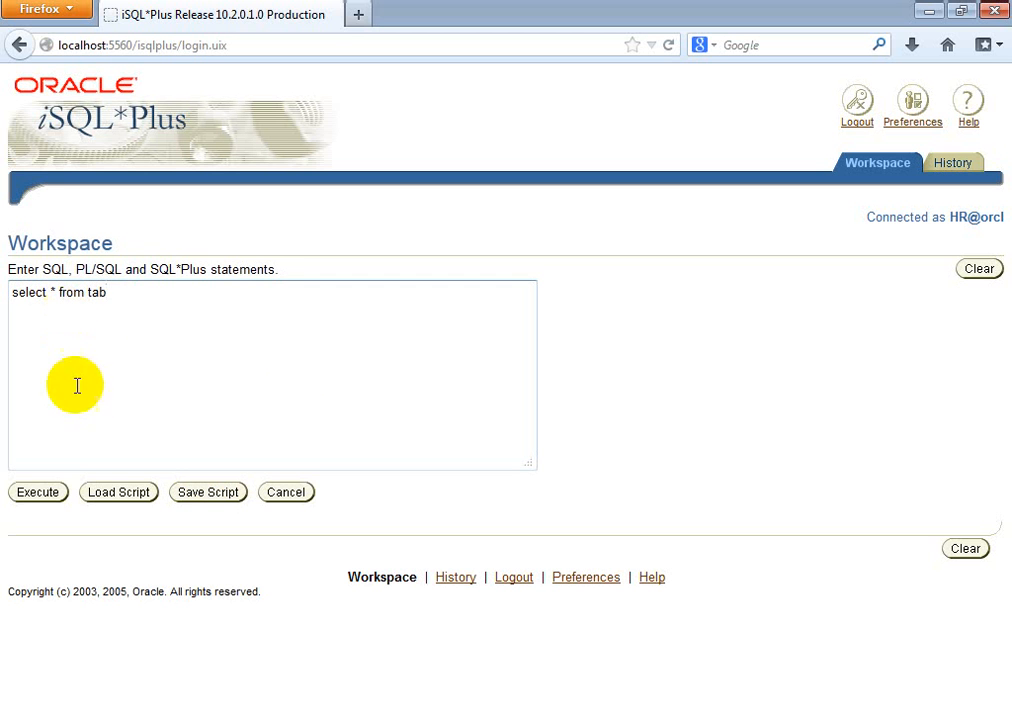
Step: Execute select * from tab and review the 8 returned rows, including EMP_DETAILS_VIEW
{"action": "left_click", "coordinate": [40, 493]}
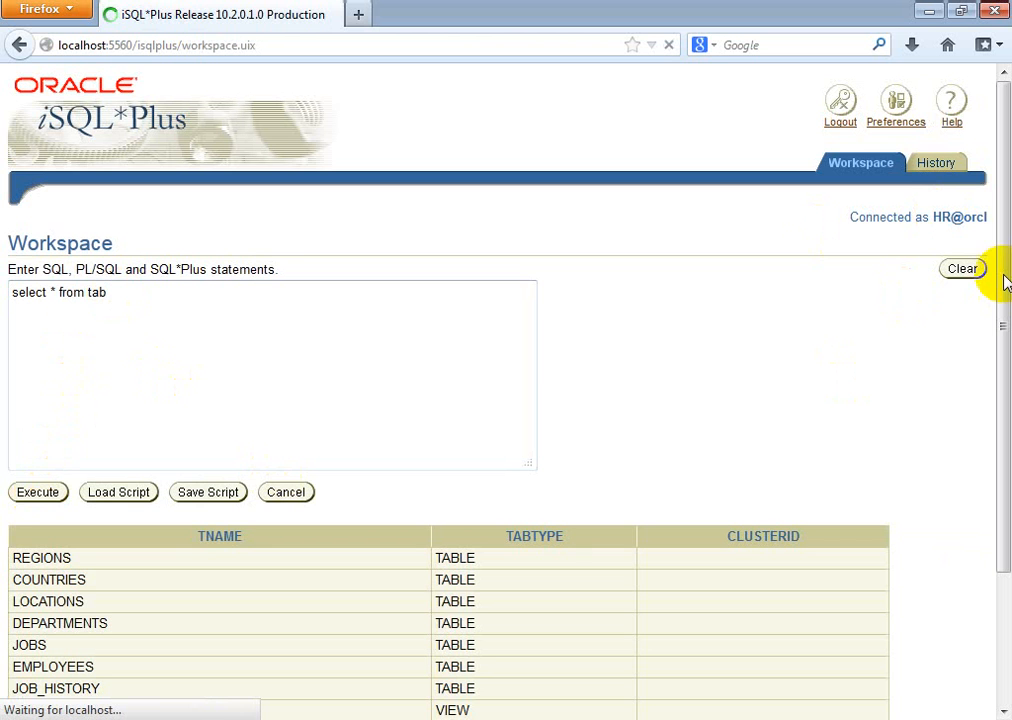
{"action": "scroll", "coordinate": [58, 410], "scroll_direction": "down", "scroll_amount": 3}
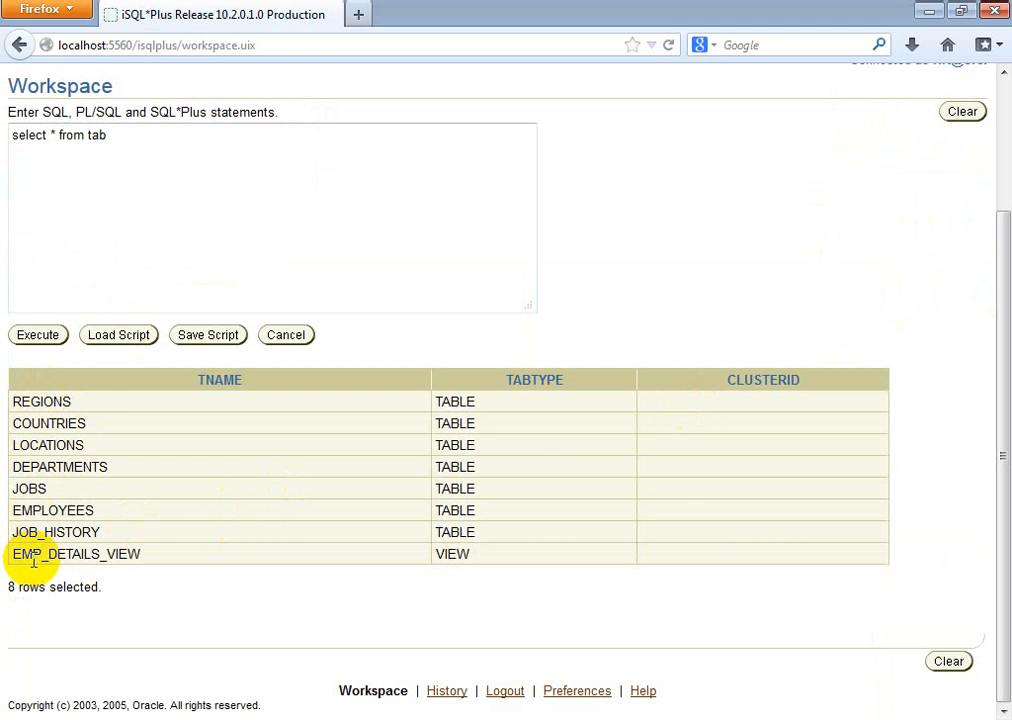
{"action": "left_click", "coordinate": [145, 132]}
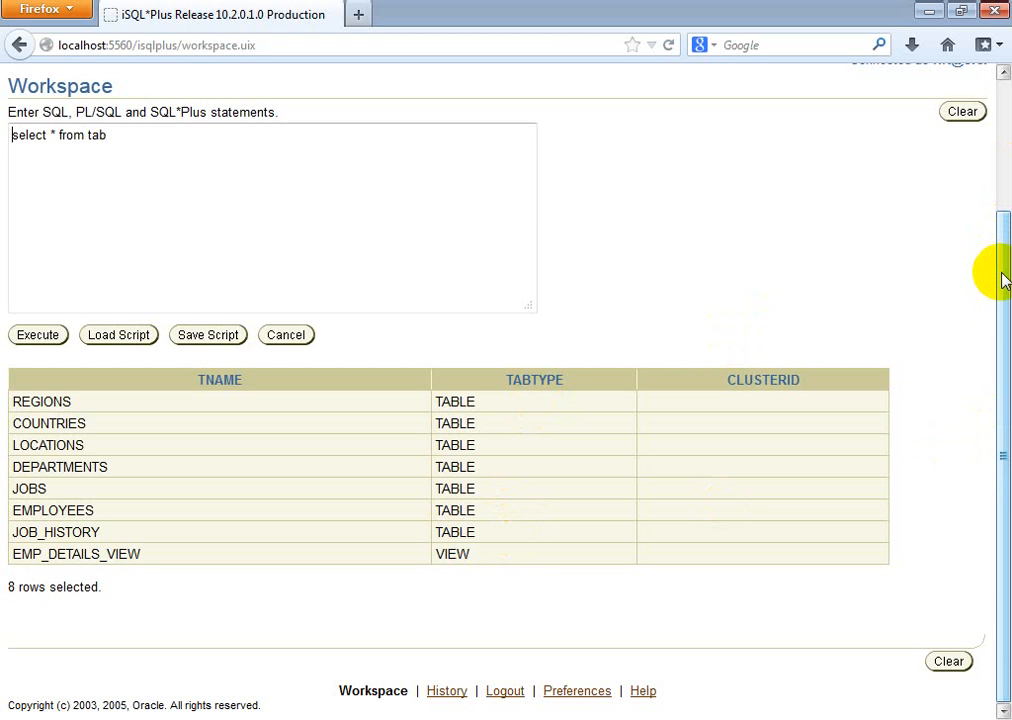
{"action": "scroll", "coordinate": [1003, 80], "scroll_direction": "up", "scroll_amount": 3}
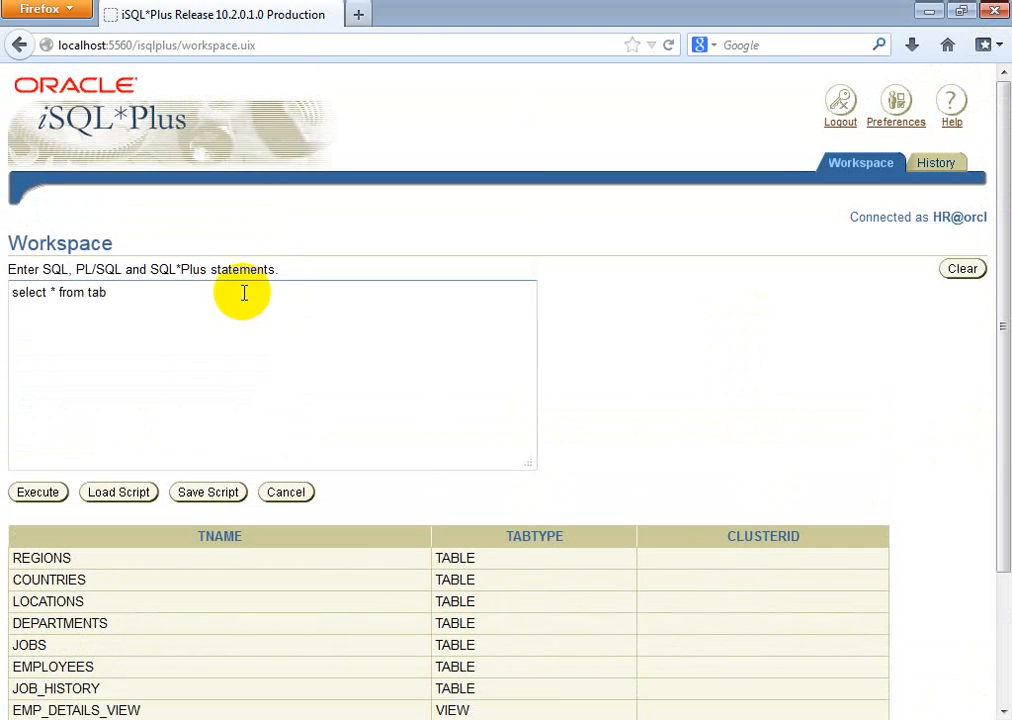
{"action": "double_click", "coordinate": [110, 292]}
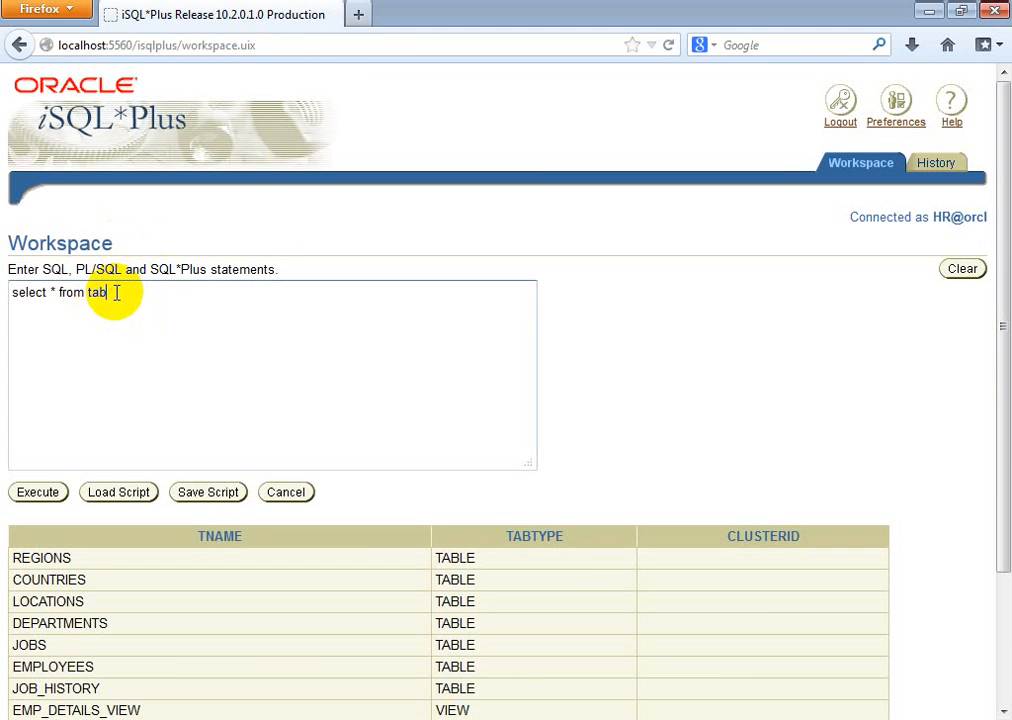
{"action": "left_click", "coordinate": [182, 327]}
{"action": "key", "text": "Escape"}
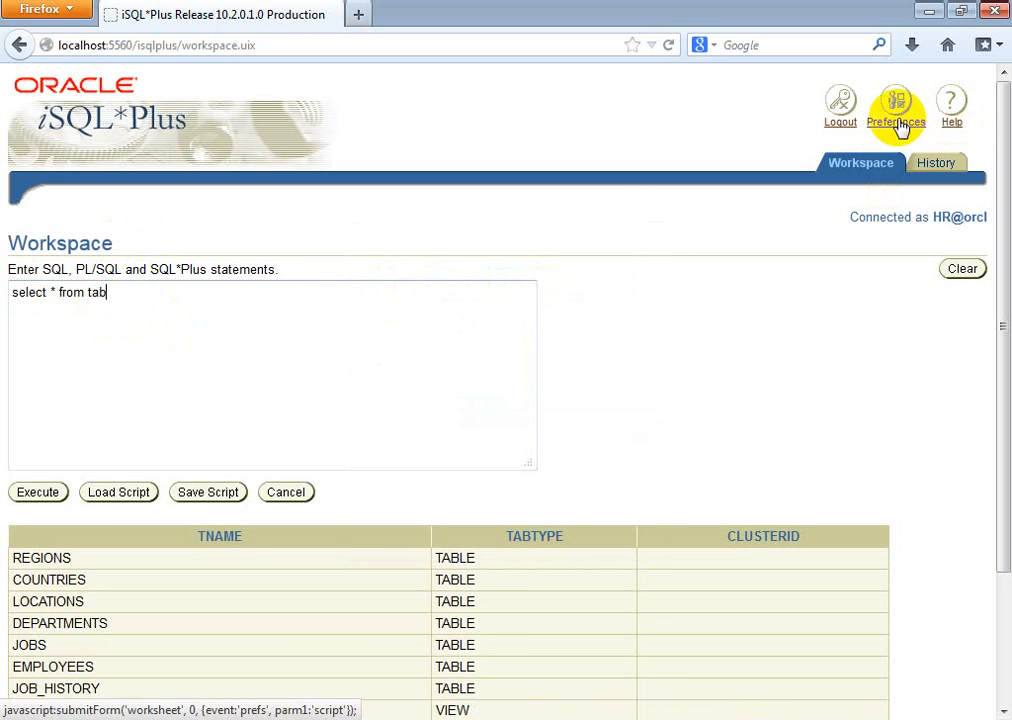
{"action": "left_click", "coordinate": [940, 166]}
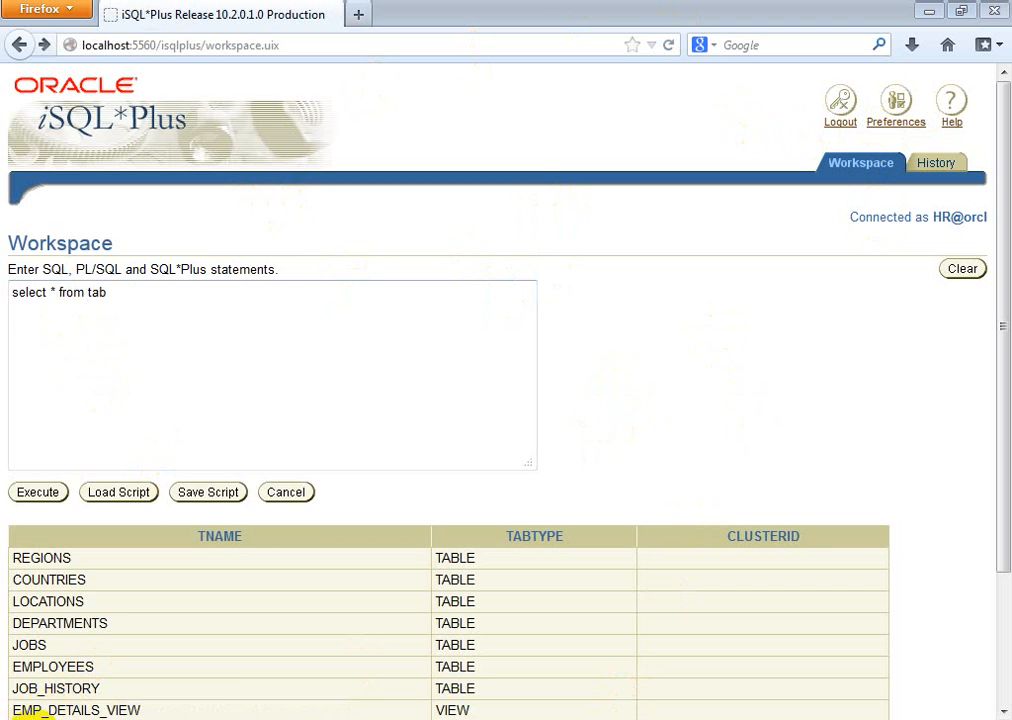
{"action": "left_click", "coordinate": [26, 719]}
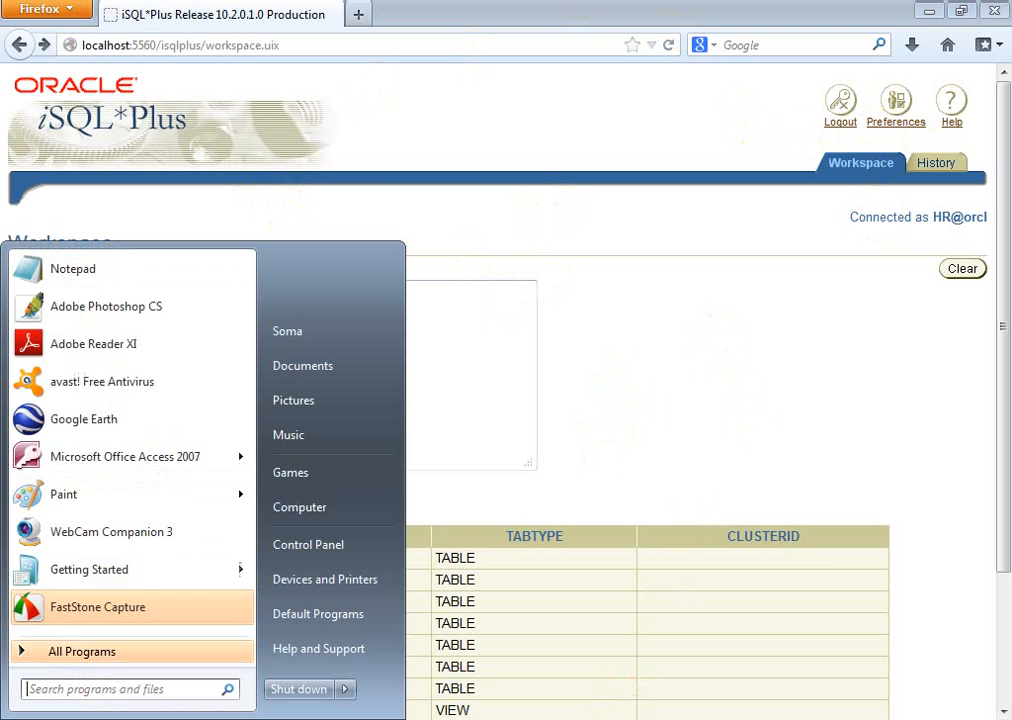
Step: Launch SQL Plus from All Programs > Oracle - OraDb10g_home1 > Application Development
{"action": "left_click", "coordinate": [105, 663]}
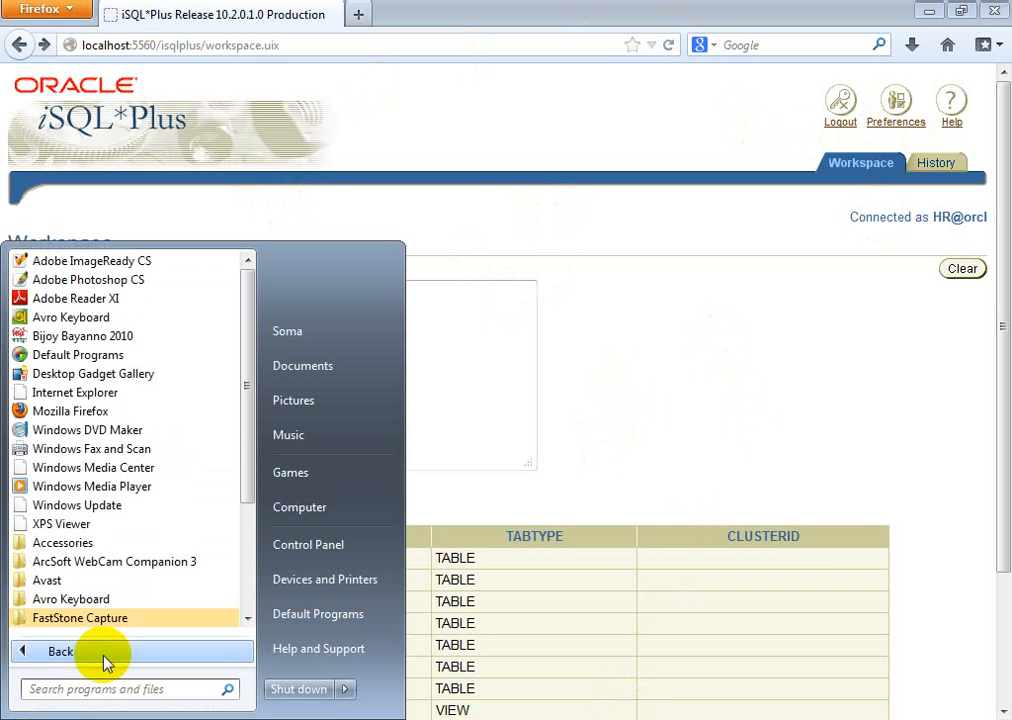
{"action": "left_click_drag", "start_coordinate": [248, 436], "coordinate": [247, 553]}
{"action": "left_click", "coordinate": [138, 580]}
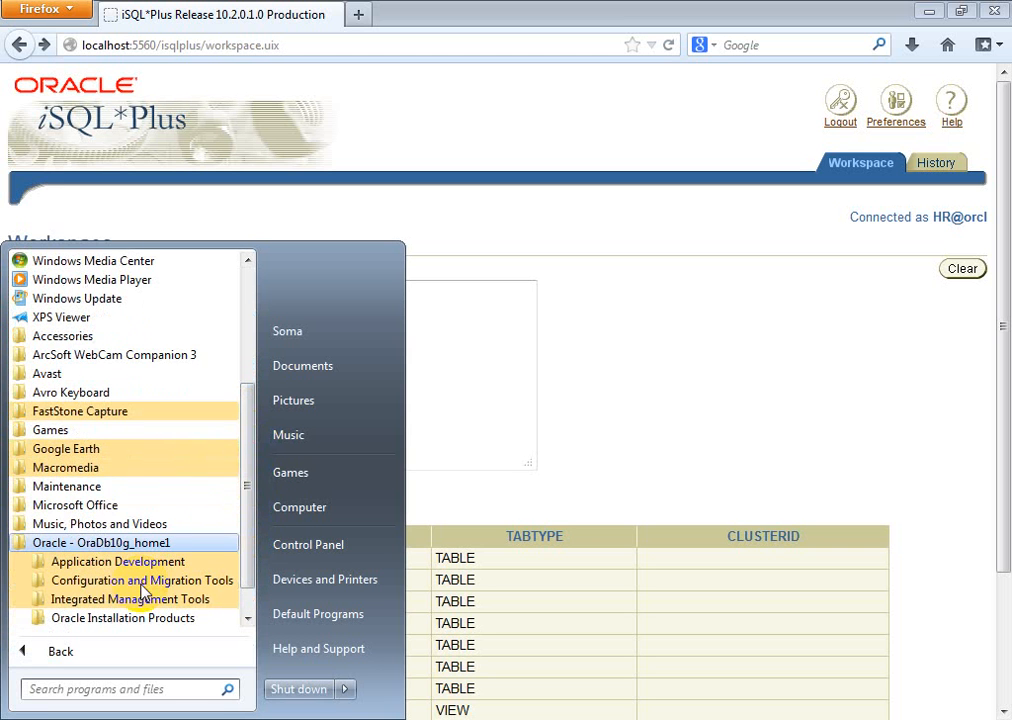
{"action": "left_click_drag", "start_coordinate": [249, 509], "coordinate": [252, 533]}
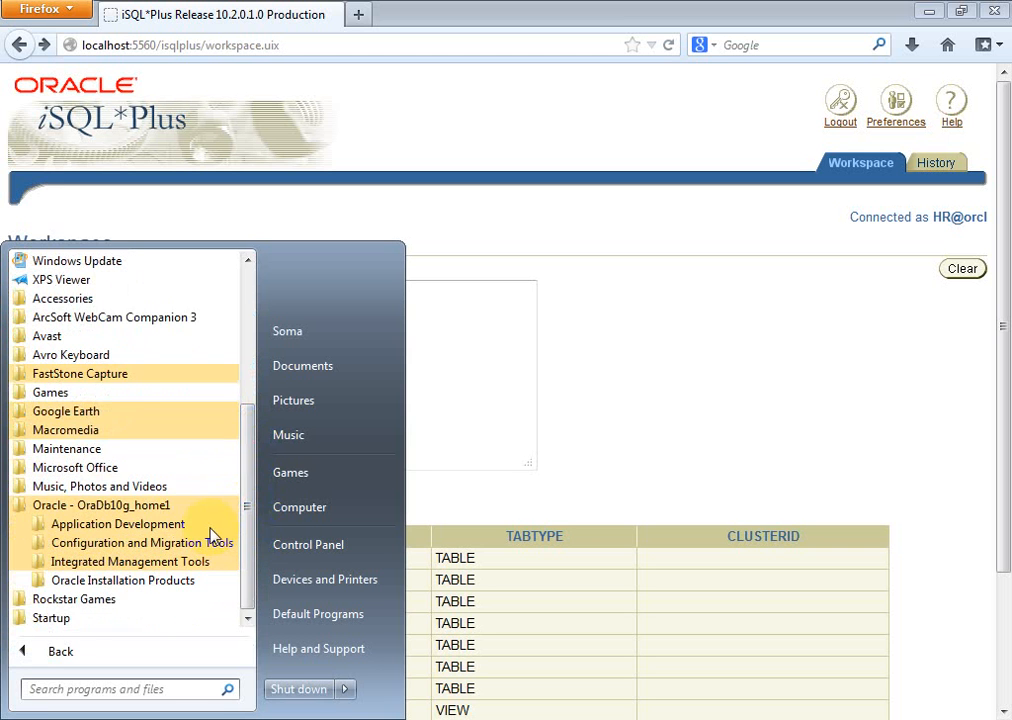
{"action": "left_click", "coordinate": [150, 527]}
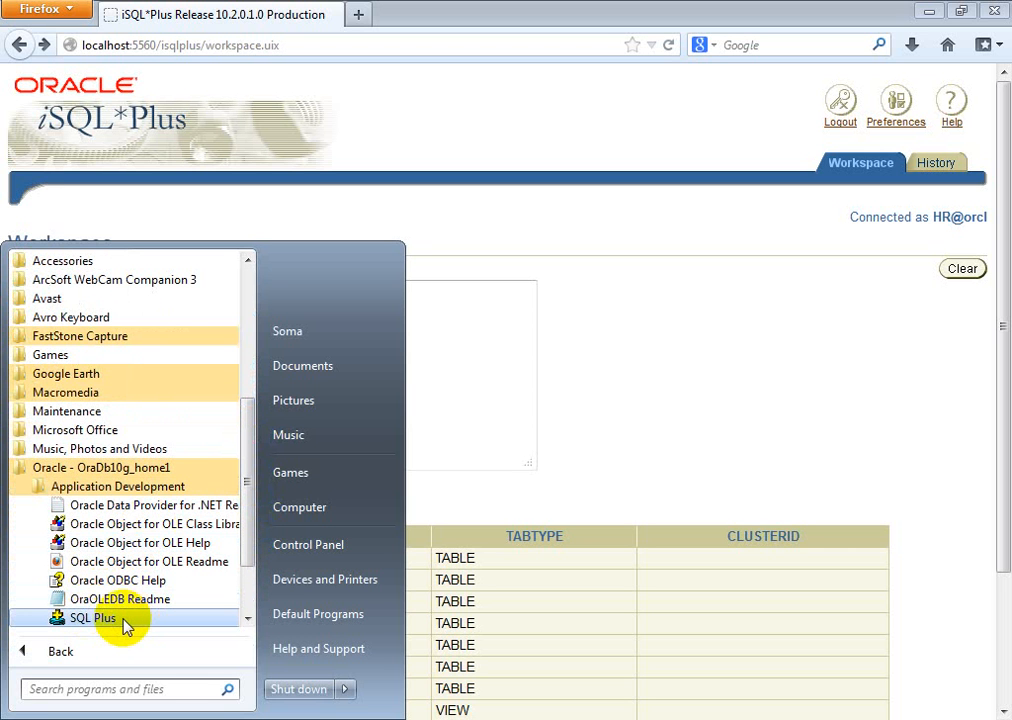
{"action": "left_click", "coordinate": [97, 622]}
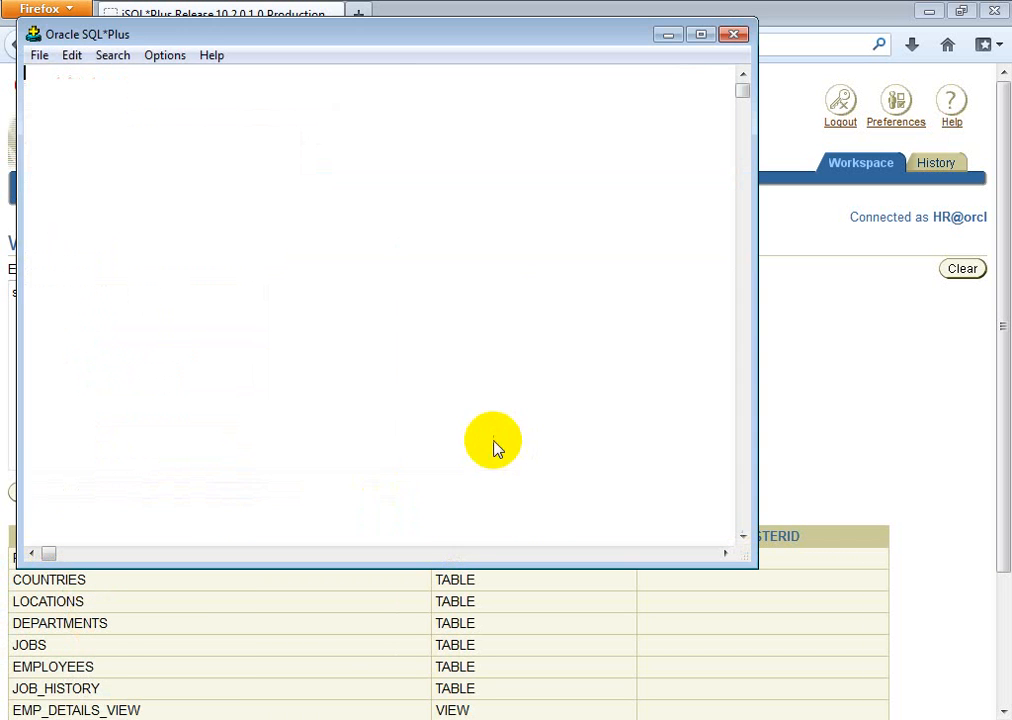
Step: Log on to SQL*Plus as hr with its password, leaving Host String blank
{"action": "left_click", "coordinate": [454, 316]}
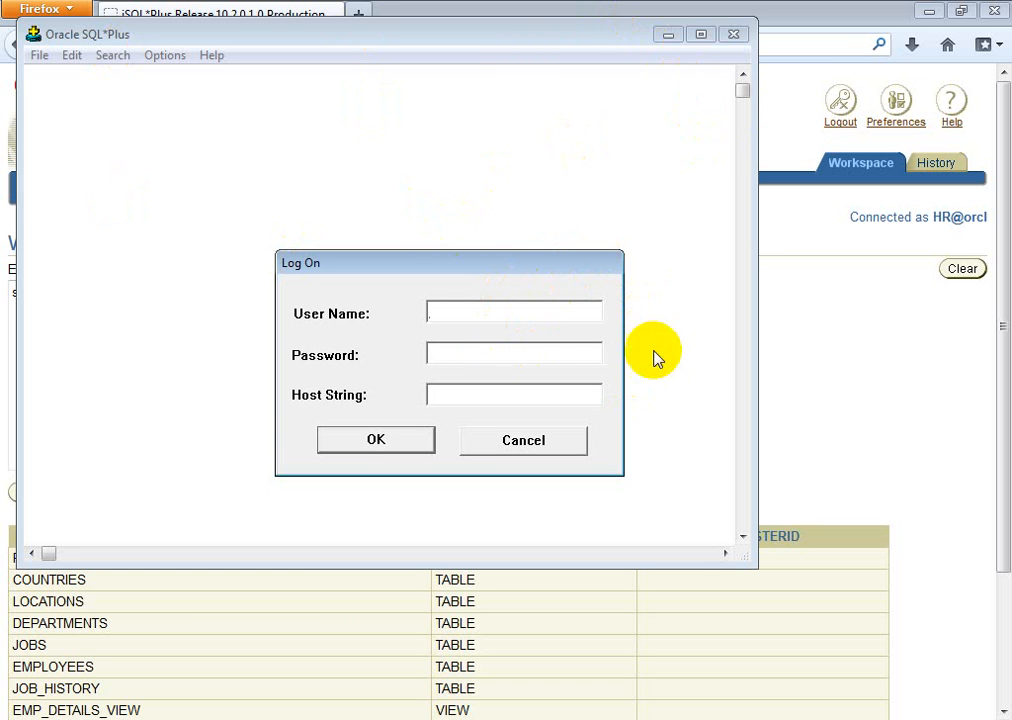
{"action": "type", "text": "hr"}
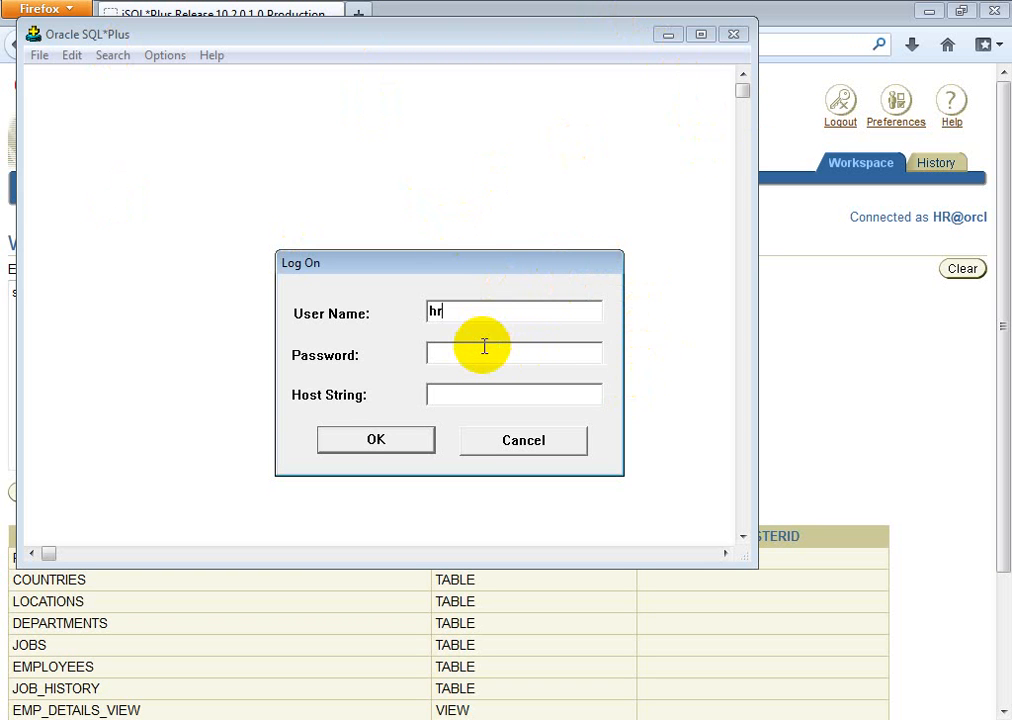
{"action": "type", "text": "hr"}
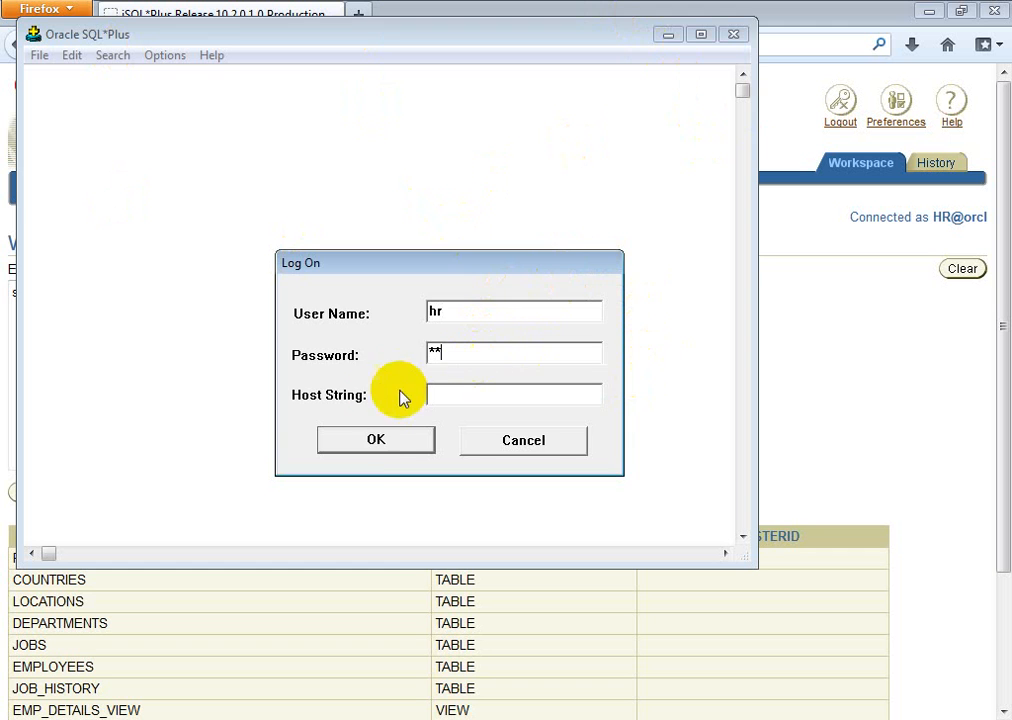
{"action": "left_click", "coordinate": [377, 441]}
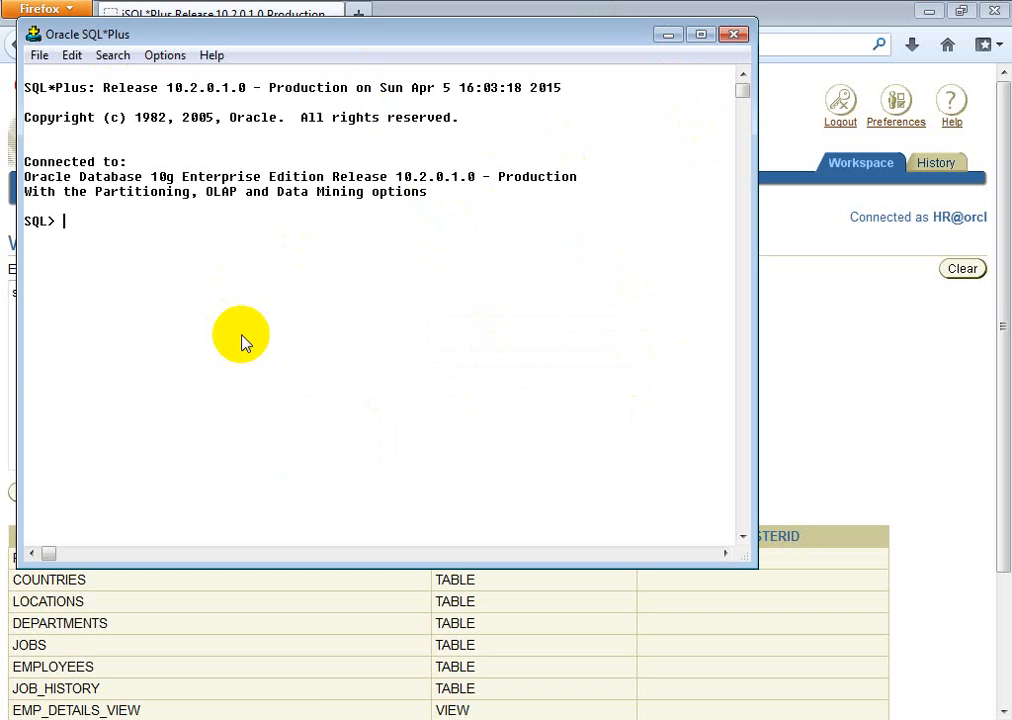
Step: Run select * from tab; to list the eight HR objects, then move aside and minimize SQL*Plus
{"action": "type", "text": "select * from tab"}
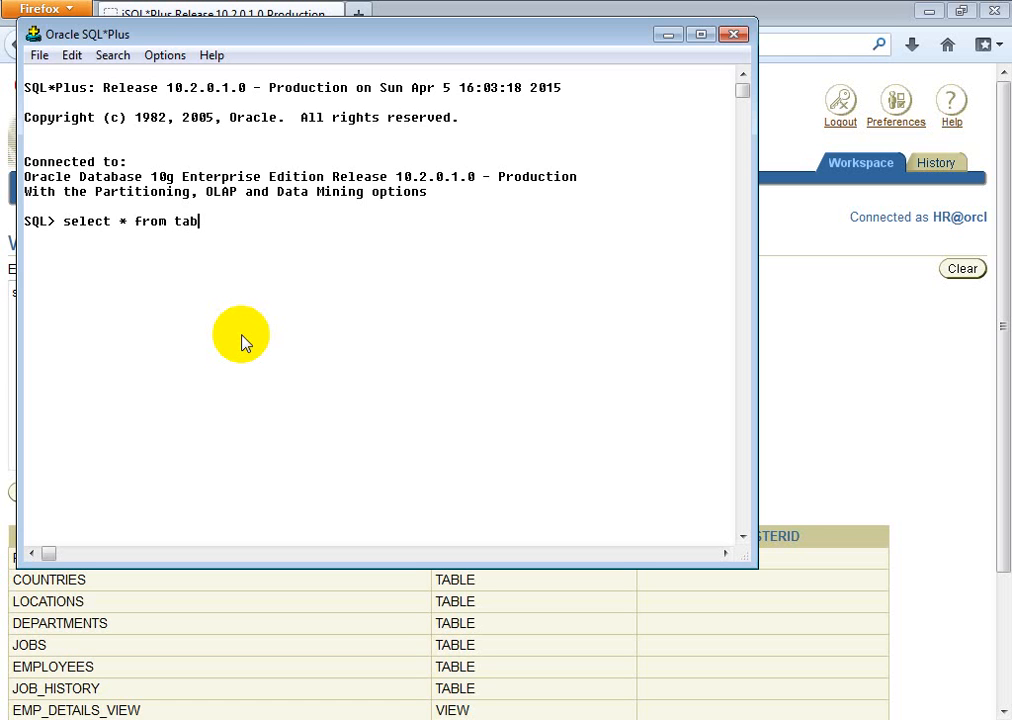
{"action": "type", "text": ";"}
{"action": "key", "text": "Return"}
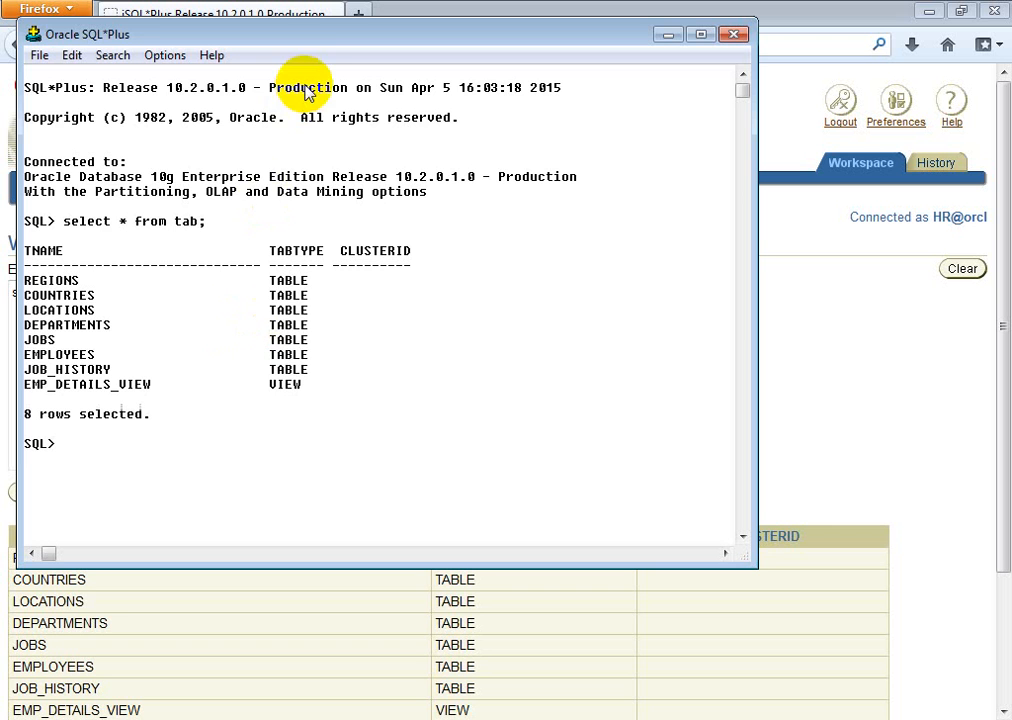
{"action": "left_click_drag", "start_coordinate": [318, 44], "coordinate": [531, 102]}
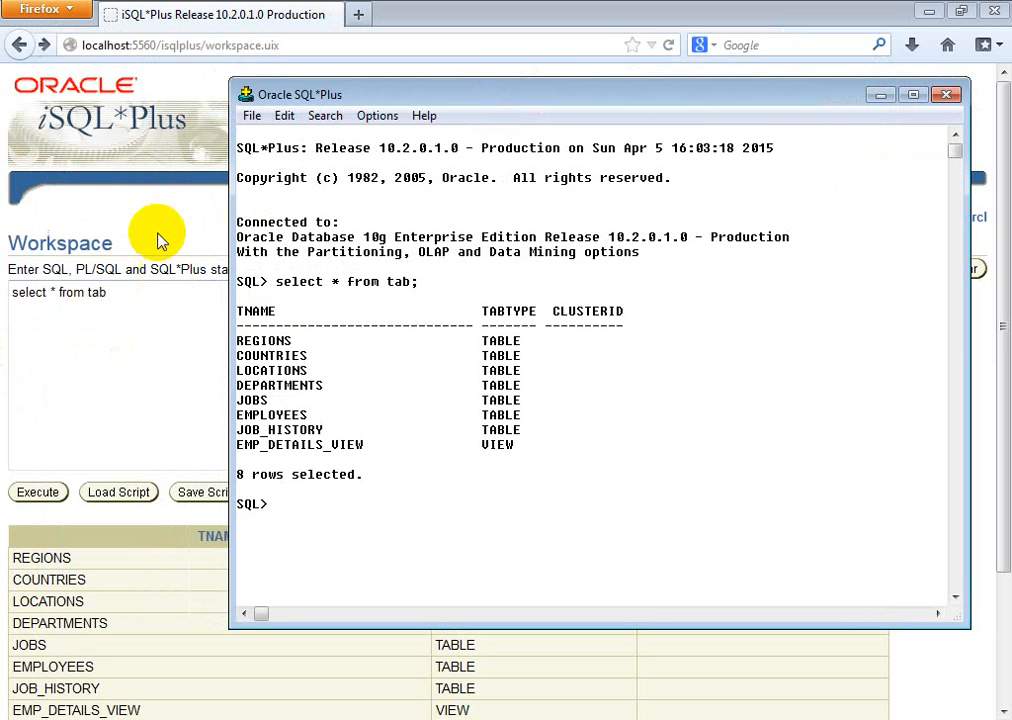
{"action": "left_click_drag", "start_coordinate": [531, 99], "coordinate": [506, 117]}
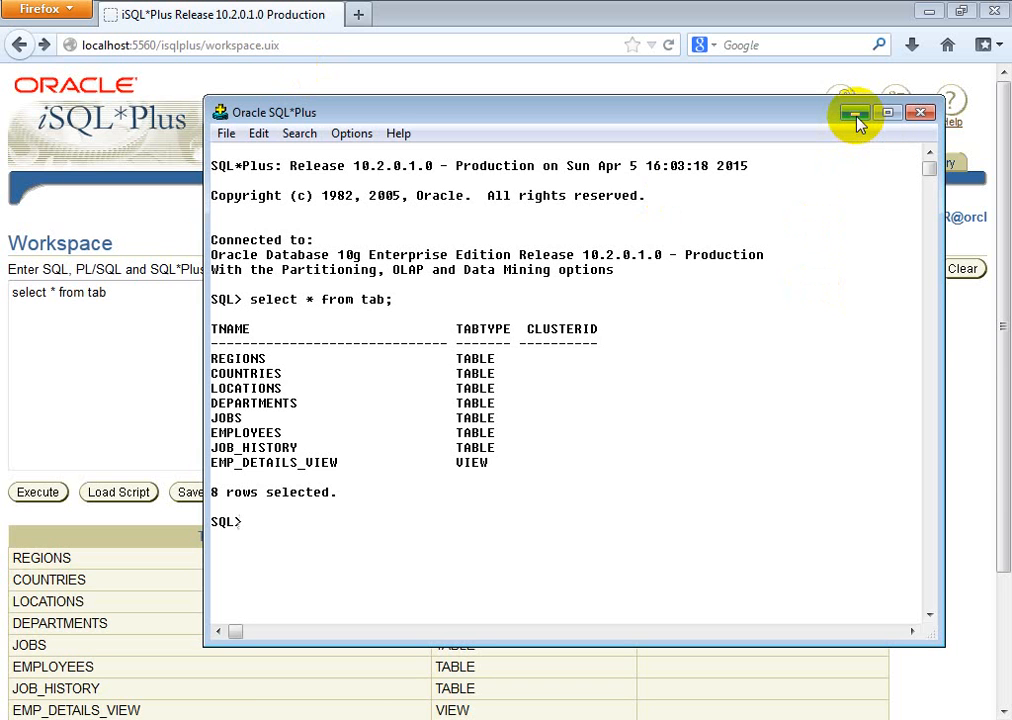
{"action": "left_click", "coordinate": [857, 117]}
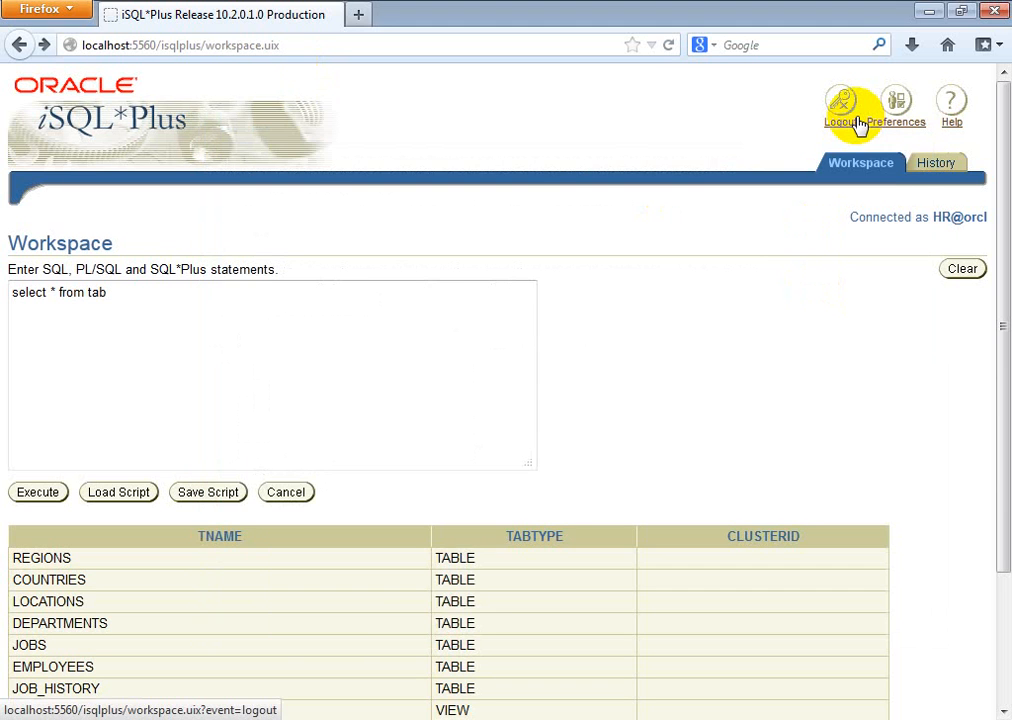